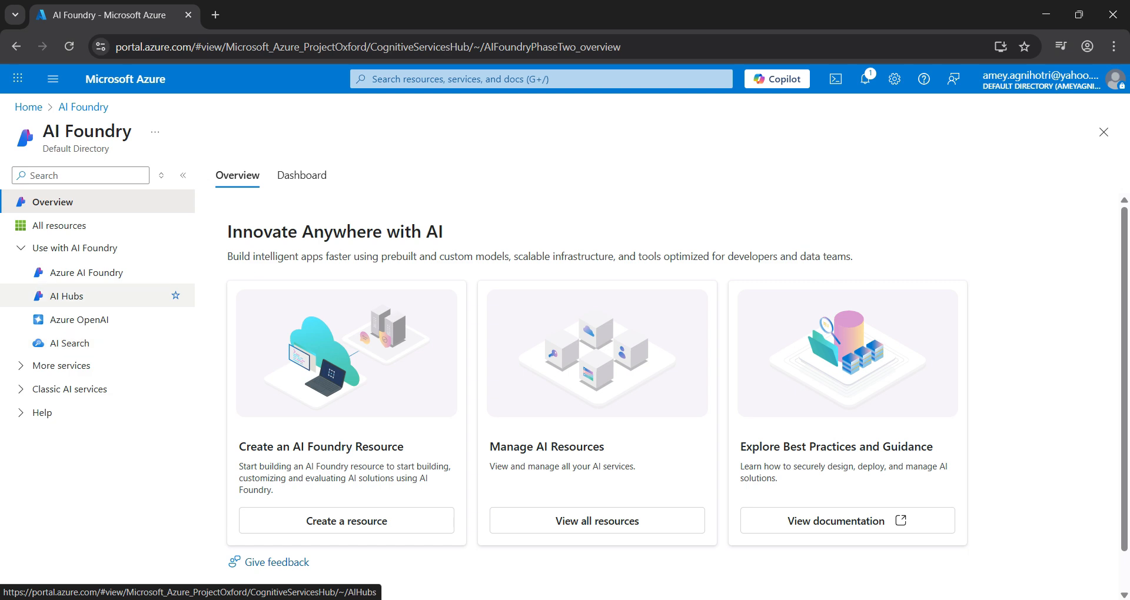
Step: Start creating a new hub from the AI Hubs section of AI Foundry
{"action": "left_click", "coordinate": [68, 296]}
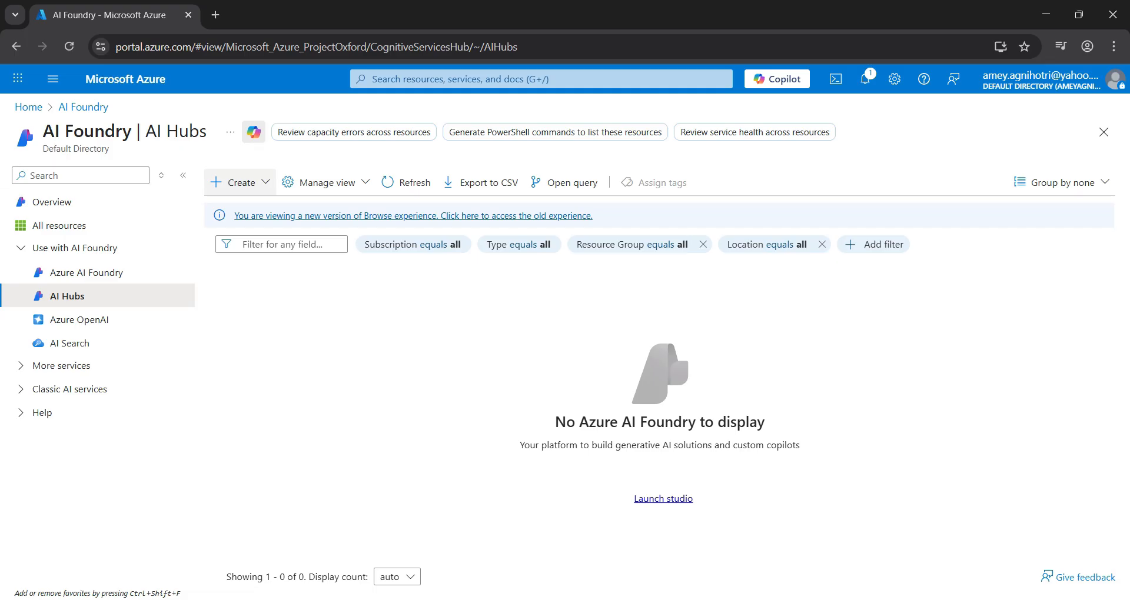
{"action": "left_click", "coordinate": [235, 183]}
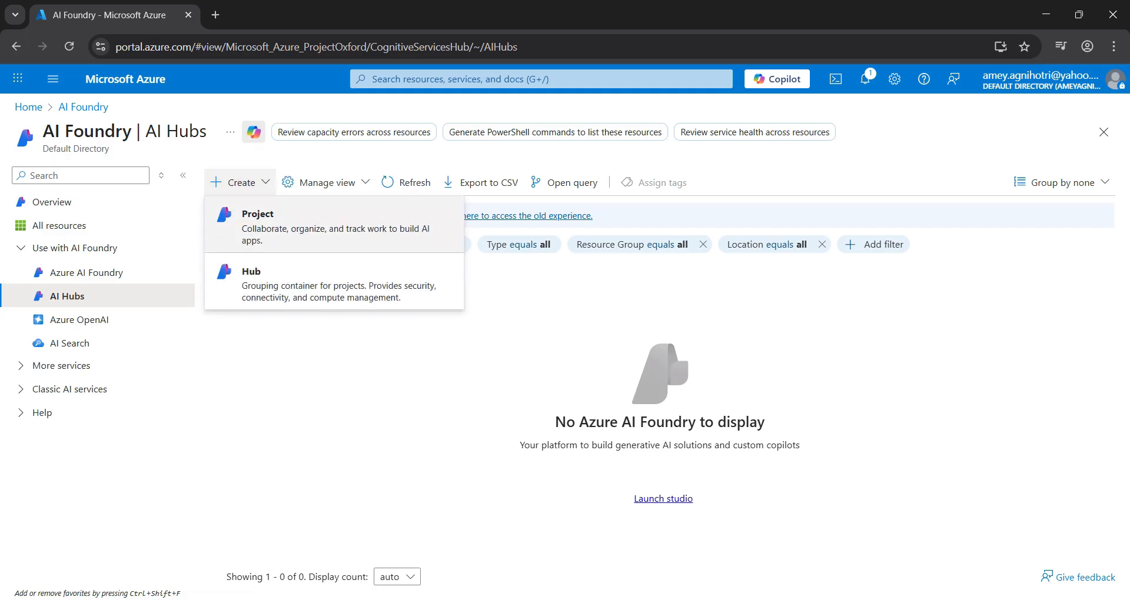
{"action": "left_click", "coordinate": [353, 294]}
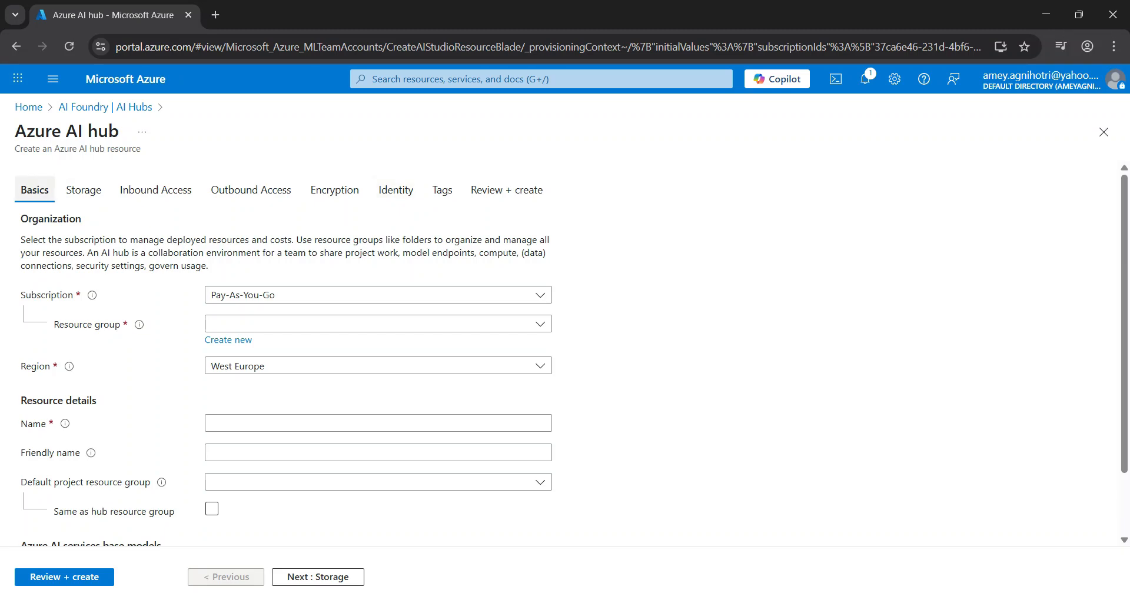
Step: Set the hub's resource group to AI-Agent-Demo and its region to East US 2
{"action": "scroll", "coordinate": [376, 353], "scroll_direction": "down", "scroll_amount": 2}
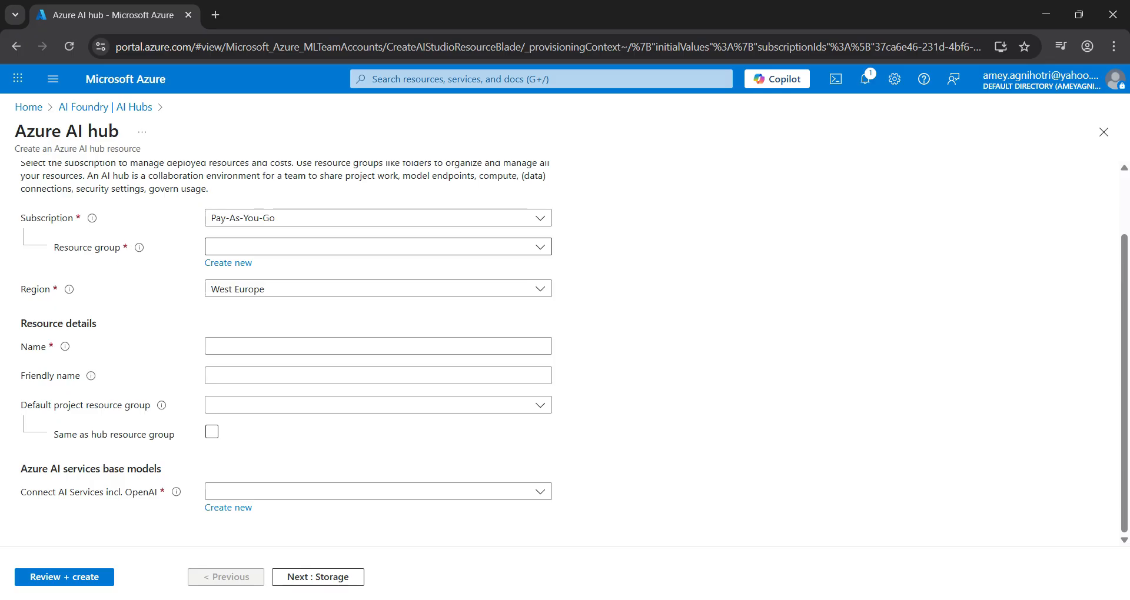
{"action": "left_click", "coordinate": [378, 247]}
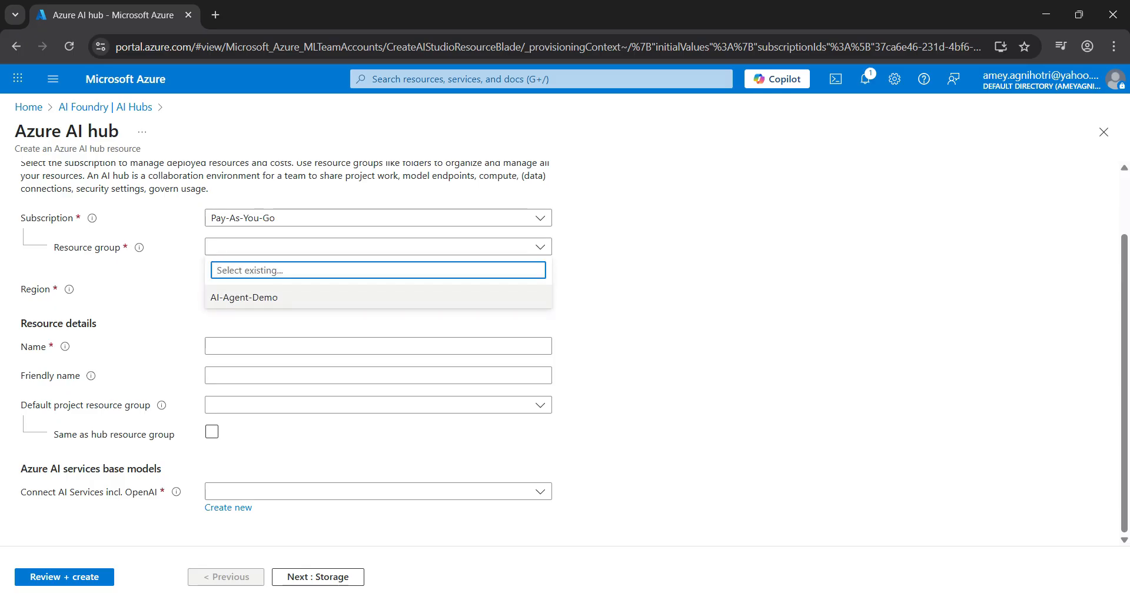
{"action": "left_click", "coordinate": [265, 297]}
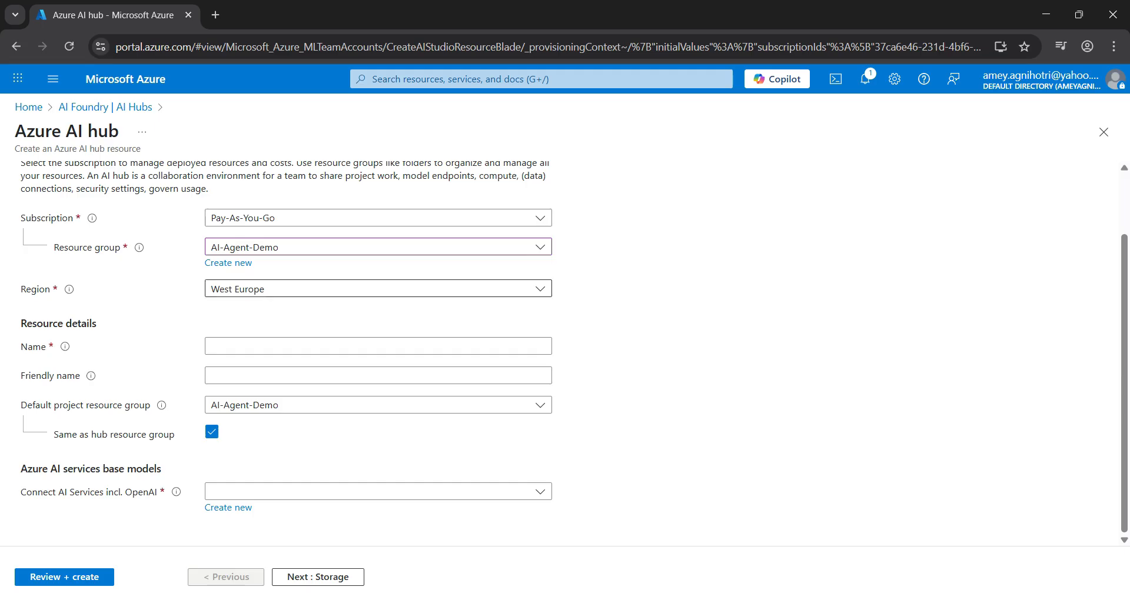
{"action": "left_click", "coordinate": [265, 291]}
{"action": "type", "text": "eas"}
{"action": "left_click", "coordinate": [229, 433]}
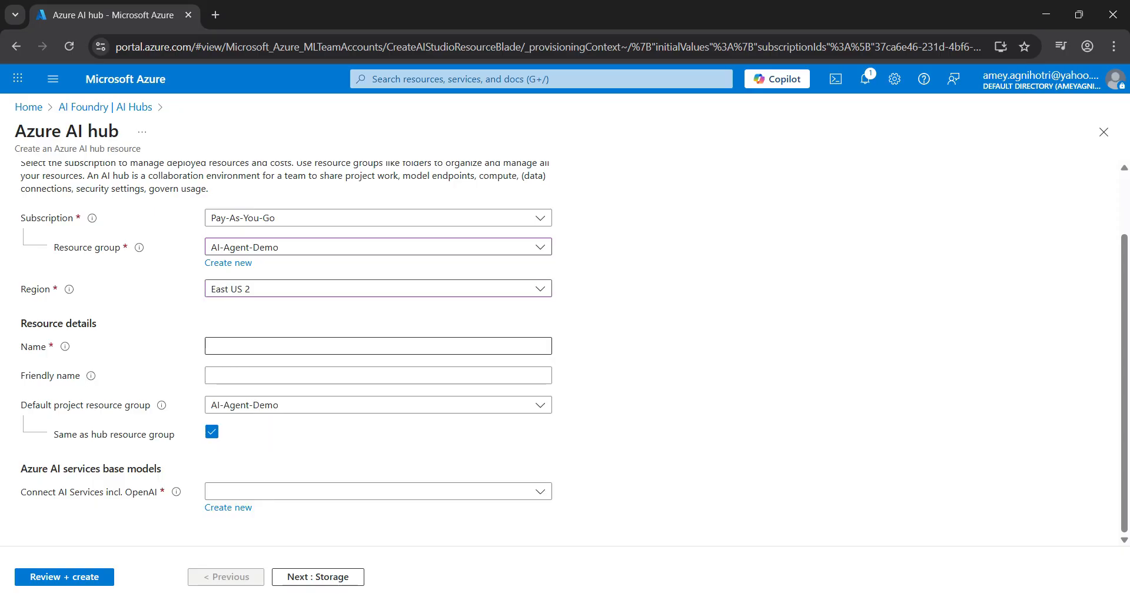
Step: Name the new hub ExcelAgentHub in its resource details
{"action": "left_click", "coordinate": [265, 346]}
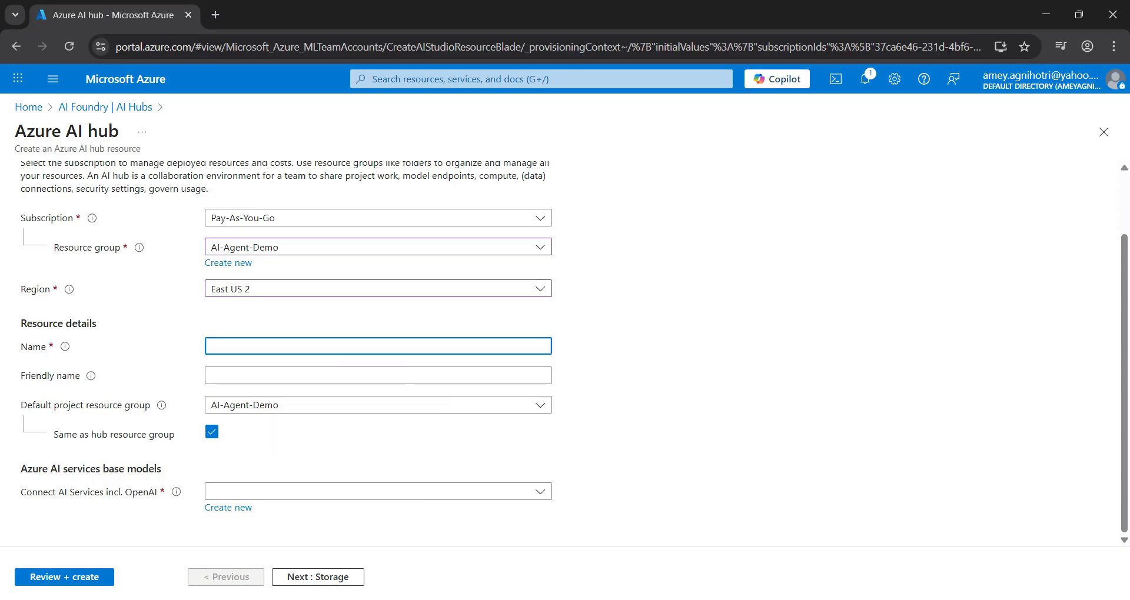
{"action": "type", "text": "ExcelAgentHub"}
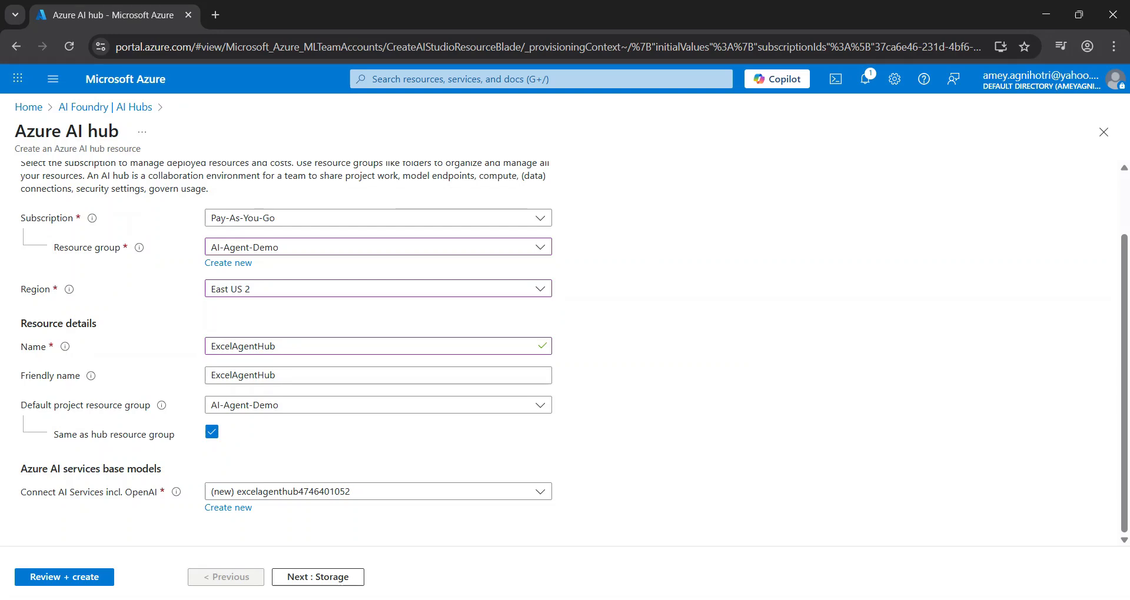
{"action": "scroll", "coordinate": [379, 353], "scroll_direction": "up", "scroll_amount": 2}
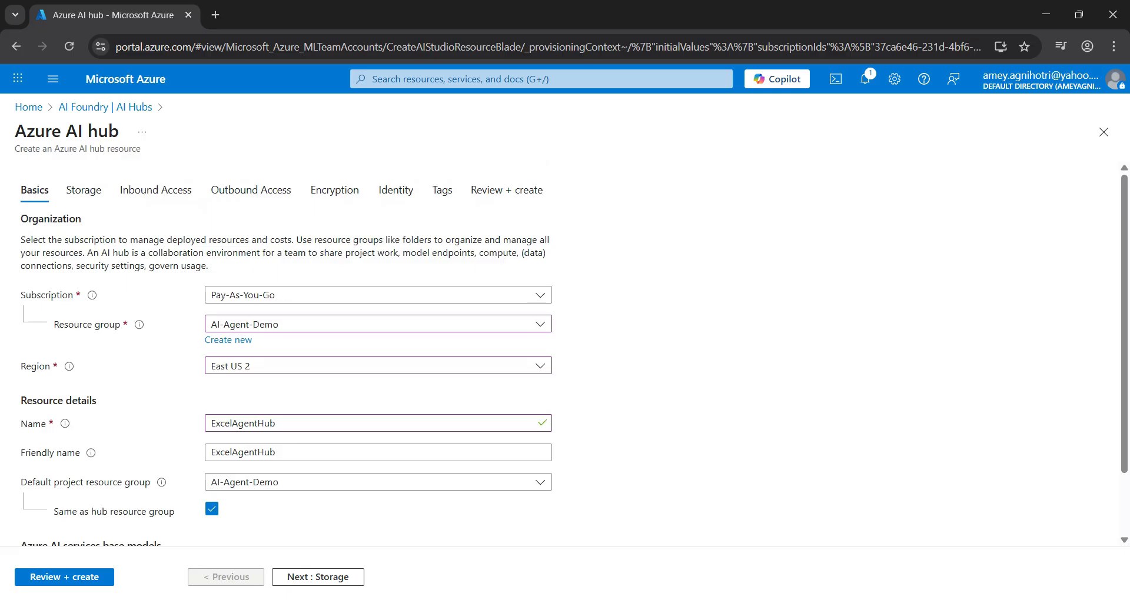
Step: Go through the hub's storage, inbound access and outbound access settings with the defaults kept, ending at the final review
{"action": "left_click", "coordinate": [317, 577]}
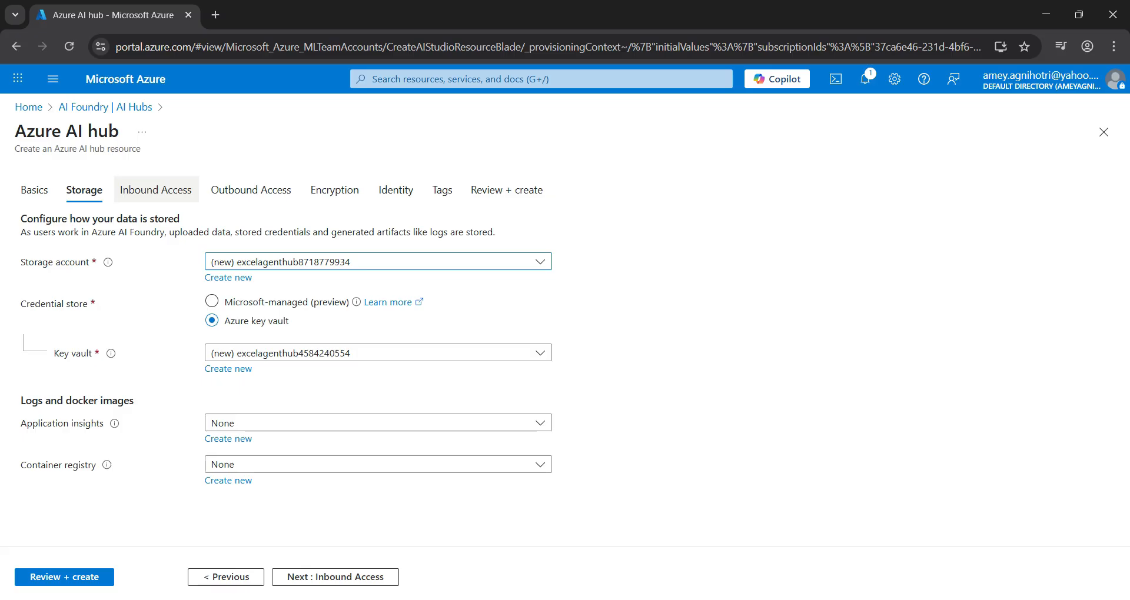
{"action": "left_click", "coordinate": [156, 190]}
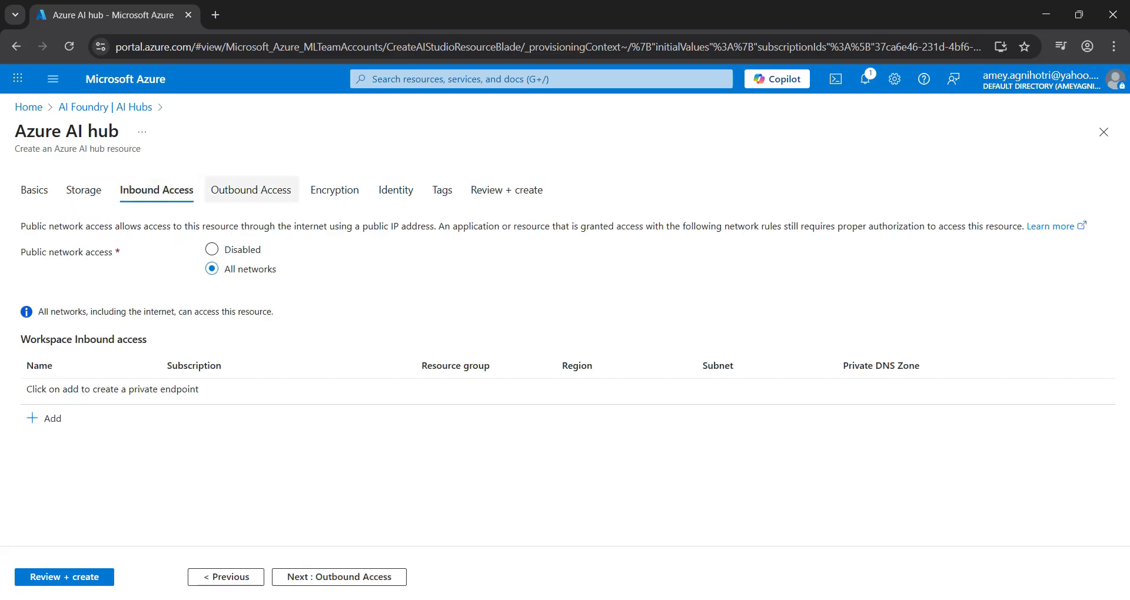
{"action": "left_click", "coordinate": [251, 189]}
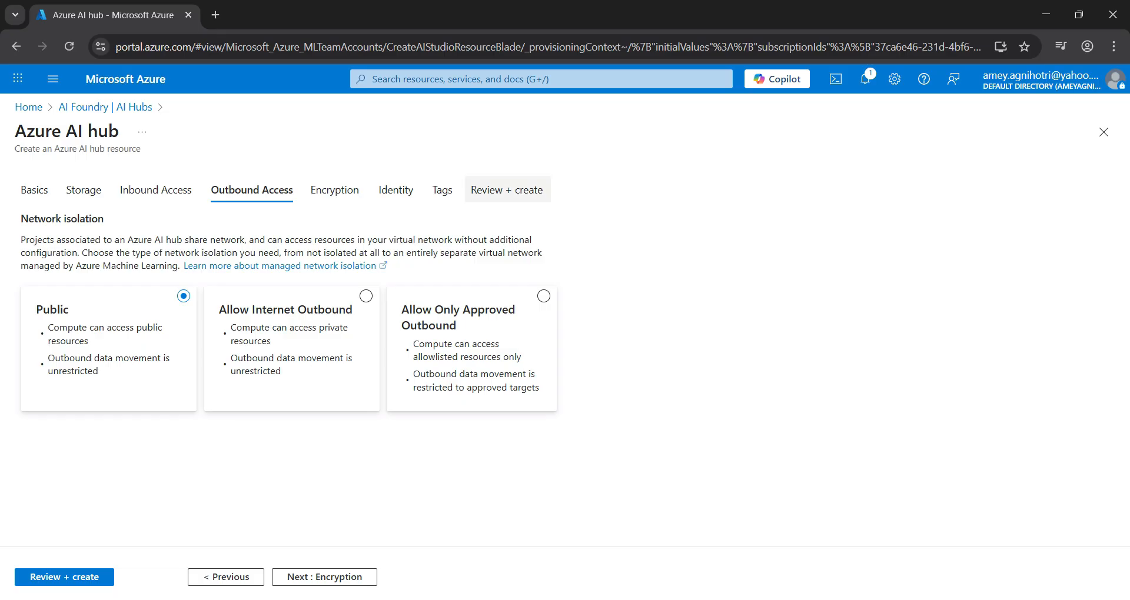
{"action": "left_click", "coordinate": [507, 190]}
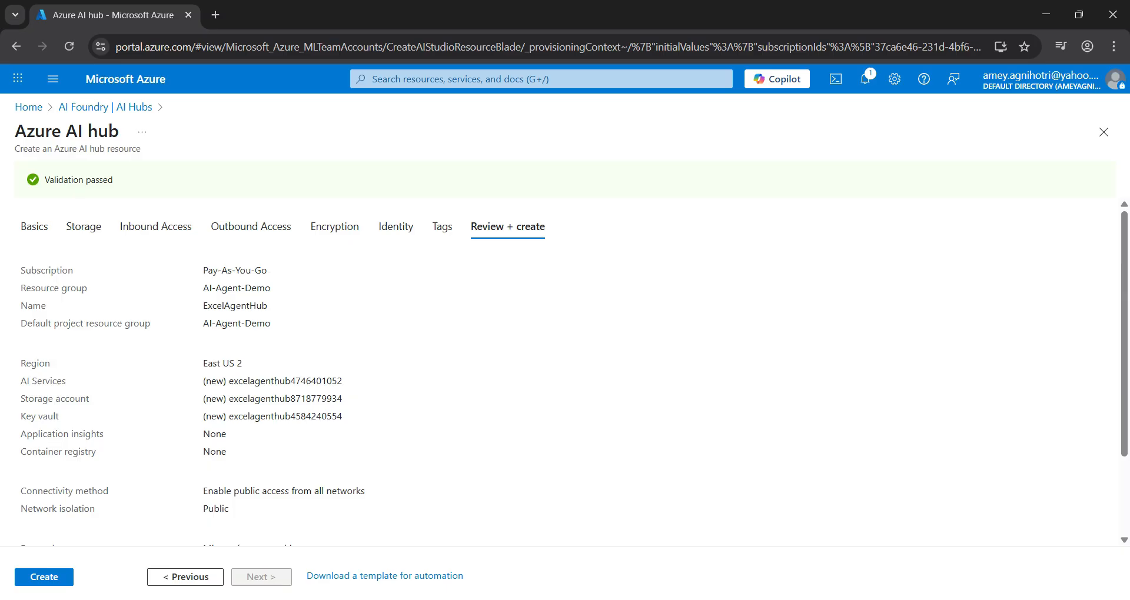
Step: Check the summary of the hub configuration, including subscription and resource group, and create the hub
{"action": "scroll", "coordinate": [573, 377], "scroll_direction": "down", "scroll_amount": 1}
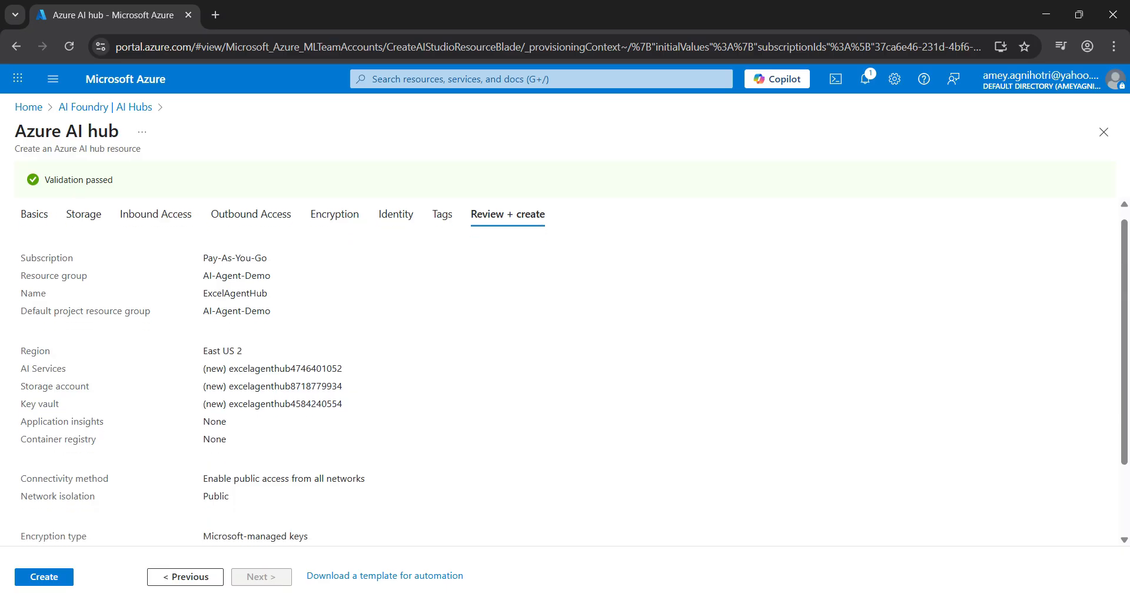
{"action": "triple_click", "coordinate": [235, 262]}
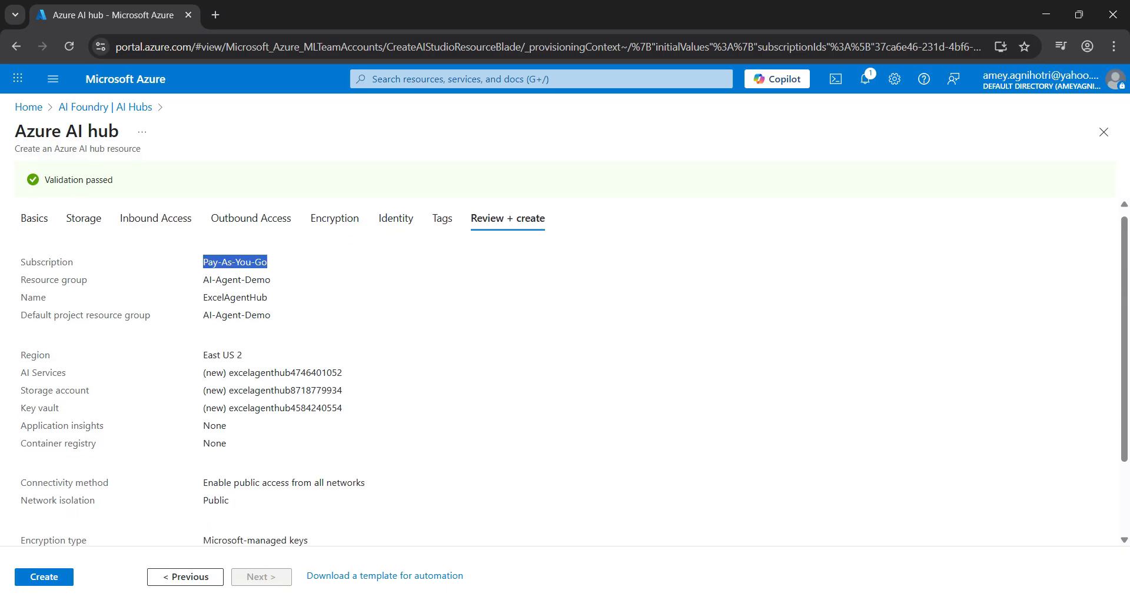
{"action": "triple_click", "coordinate": [236, 280]}
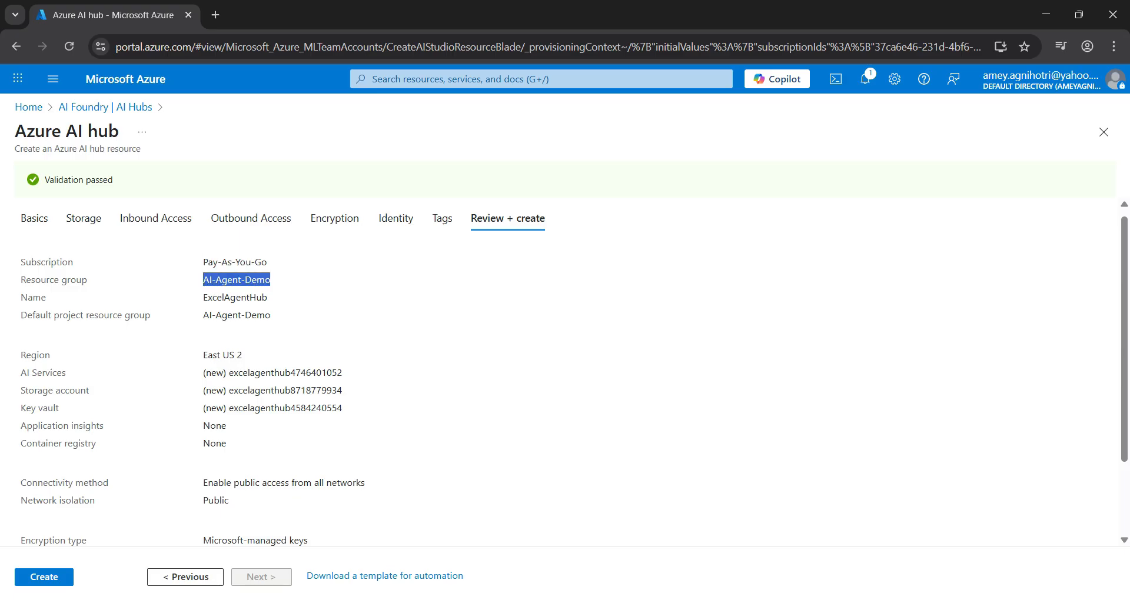
{"action": "scroll", "coordinate": [565, 371], "scroll_direction": "down", "scroll_amount": 3}
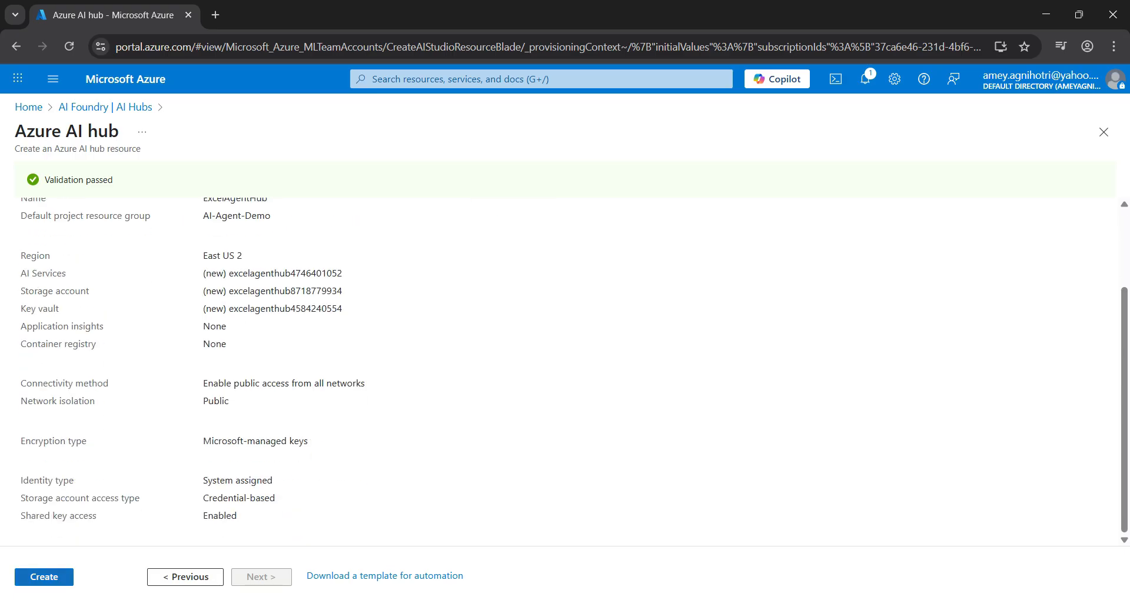
{"action": "left_click", "coordinate": [44, 577]}
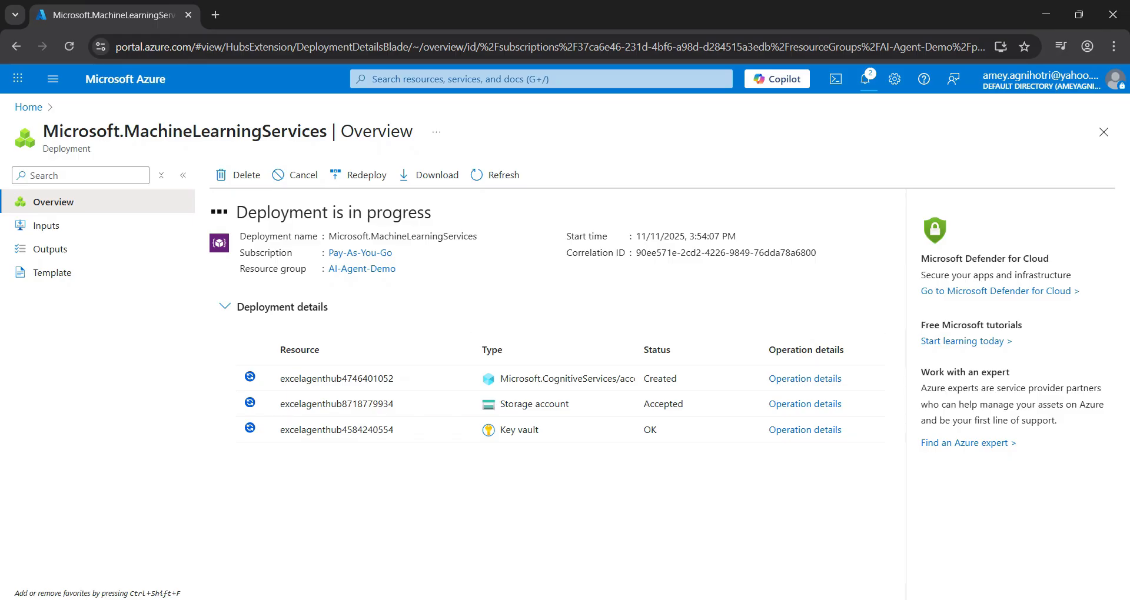
Step: Open the deployed ExcelAgentHub resource and launch it in Azure AI Foundry
{"action": "left_click_drag", "start_coordinate": [236, 212], "coordinate": [431, 213]}
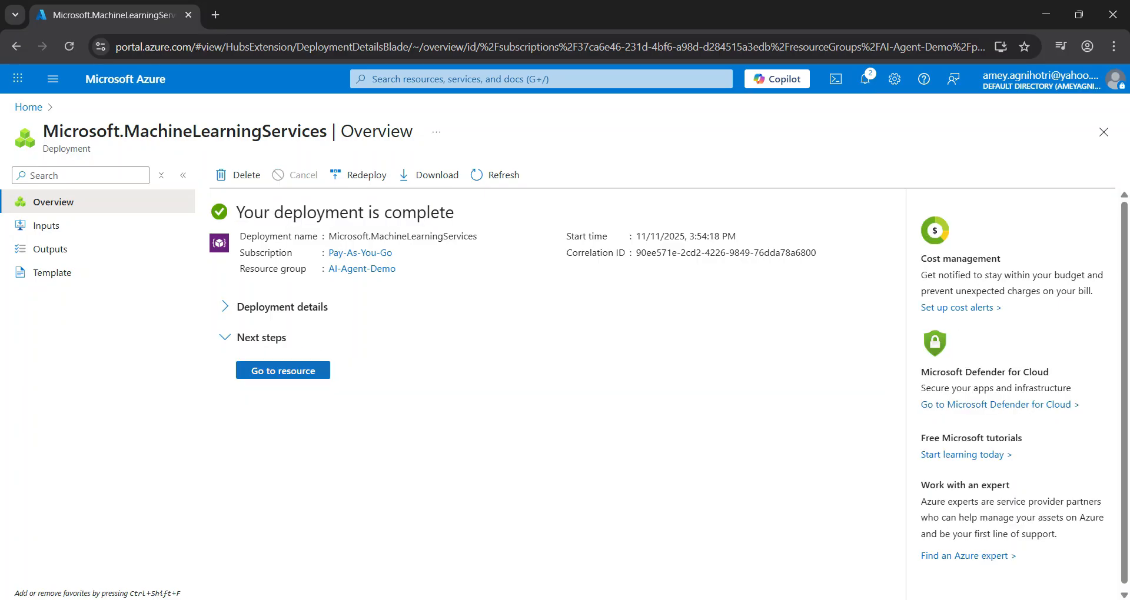
{"action": "left_click", "coordinate": [283, 370]}
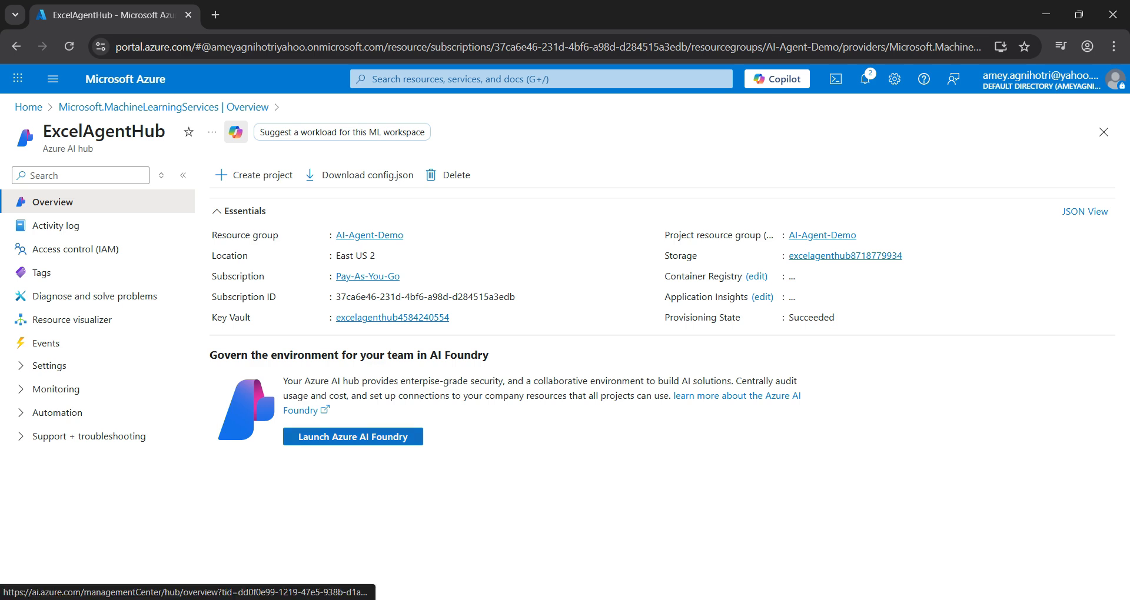
{"action": "left_click", "coordinate": [352, 437]}
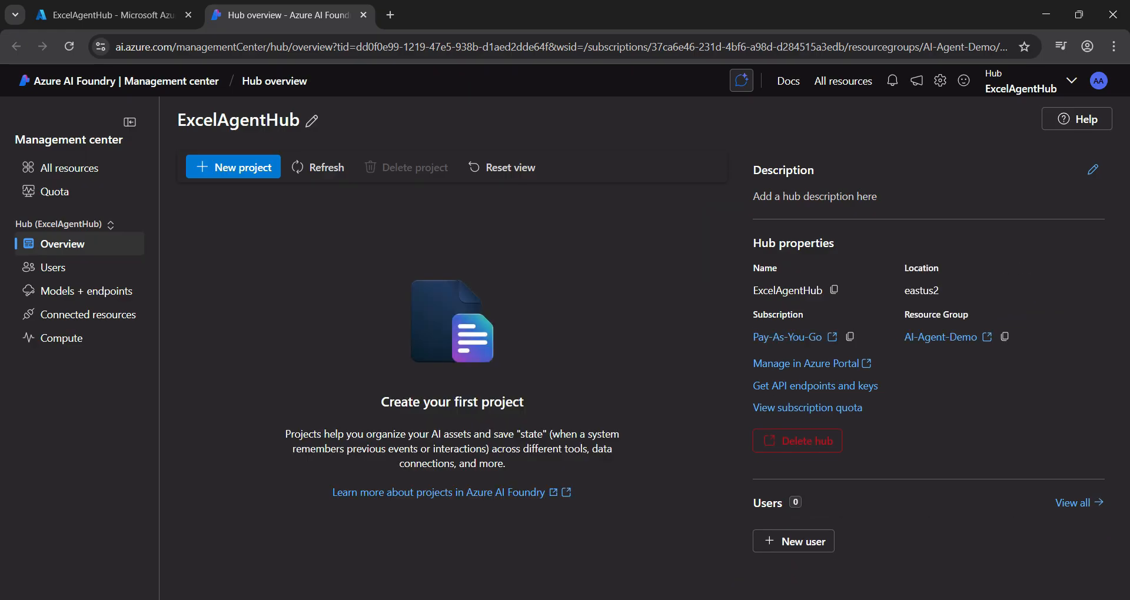
{"action": "left_click_drag", "start_coordinate": [178, 121], "coordinate": [300, 121]}
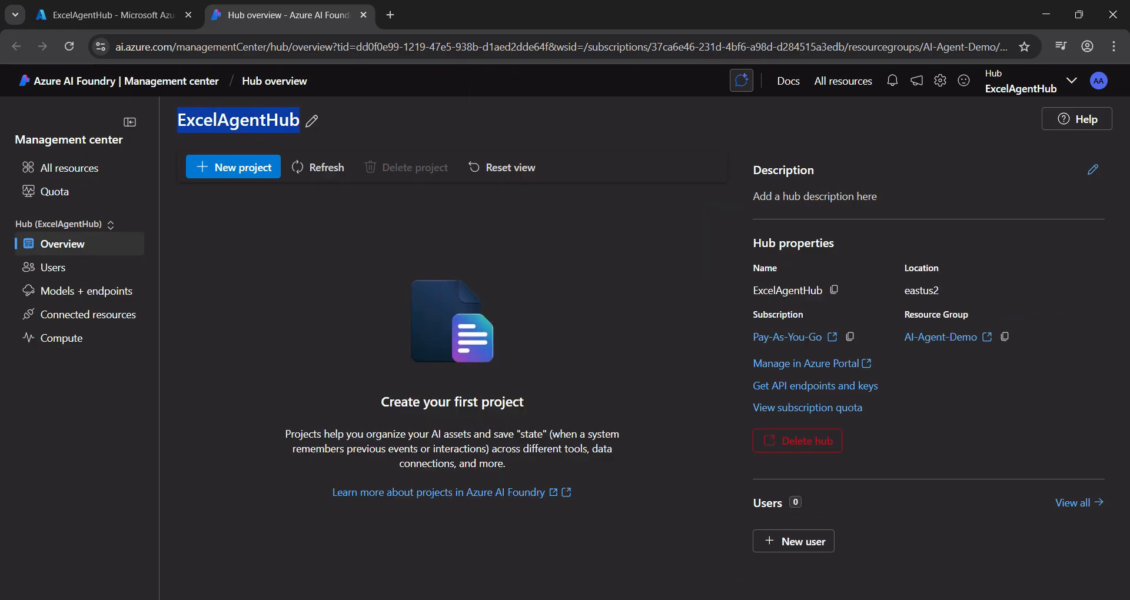
Step: Create a new project named ExcelReaderProject in the hub
{"action": "left_click", "coordinate": [233, 168]}
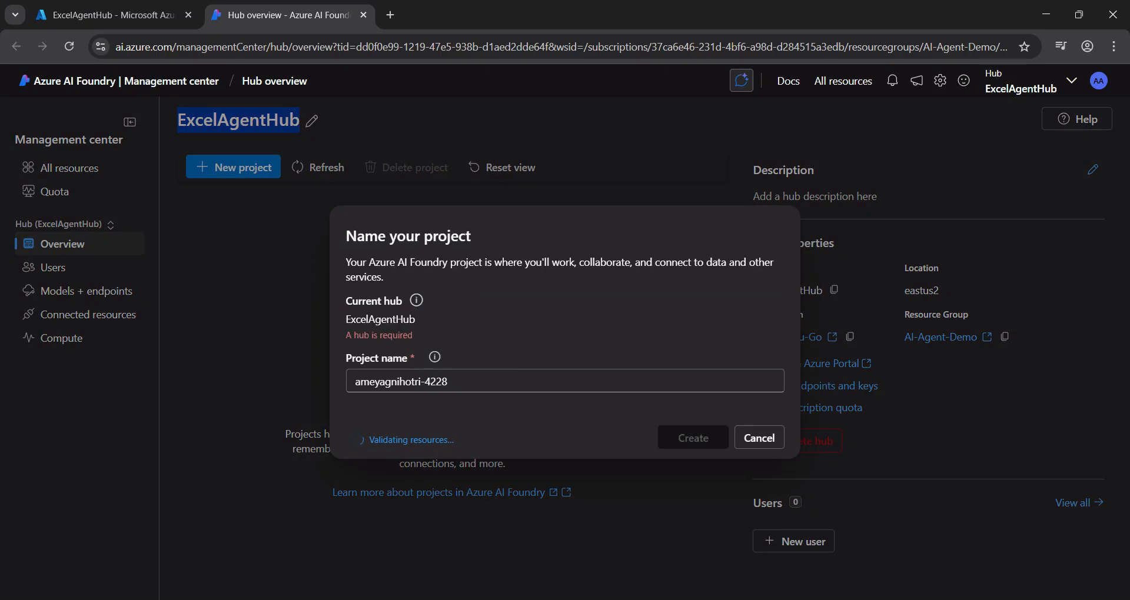
{"action": "left_click", "coordinate": [465, 364]}
{"action": "key", "text": "ctrl+a"}
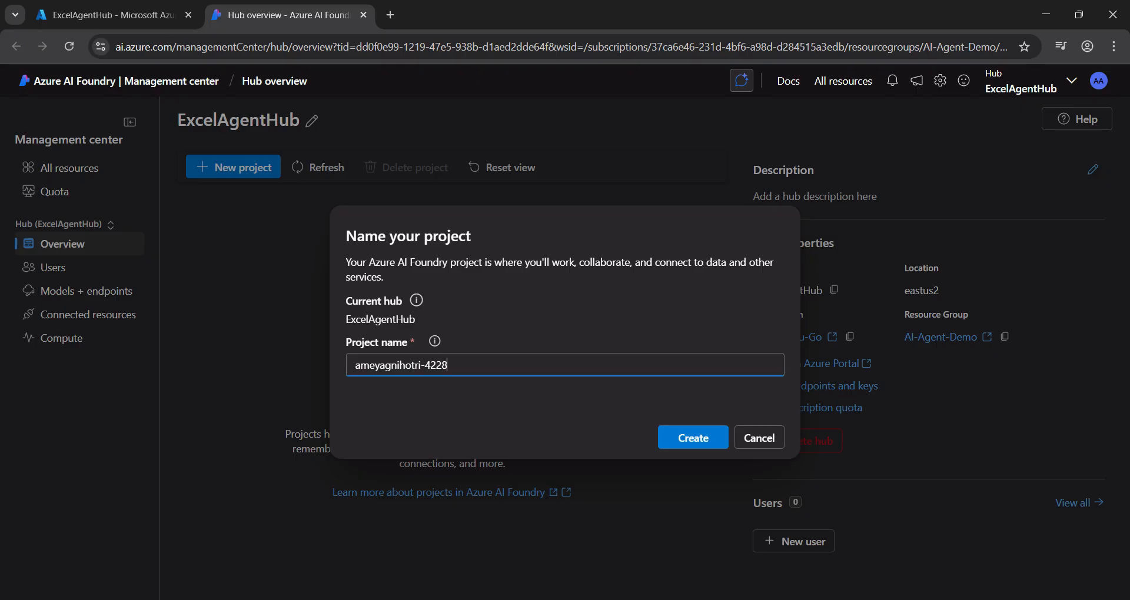
{"action": "type", "text": "ExcelReaderAgent"}
{"action": "key", "text": "ctrl+a"}
{"action": "key", "text": "BackSpace"}
{"action": "type", "text": "ExcelReaderProject"}
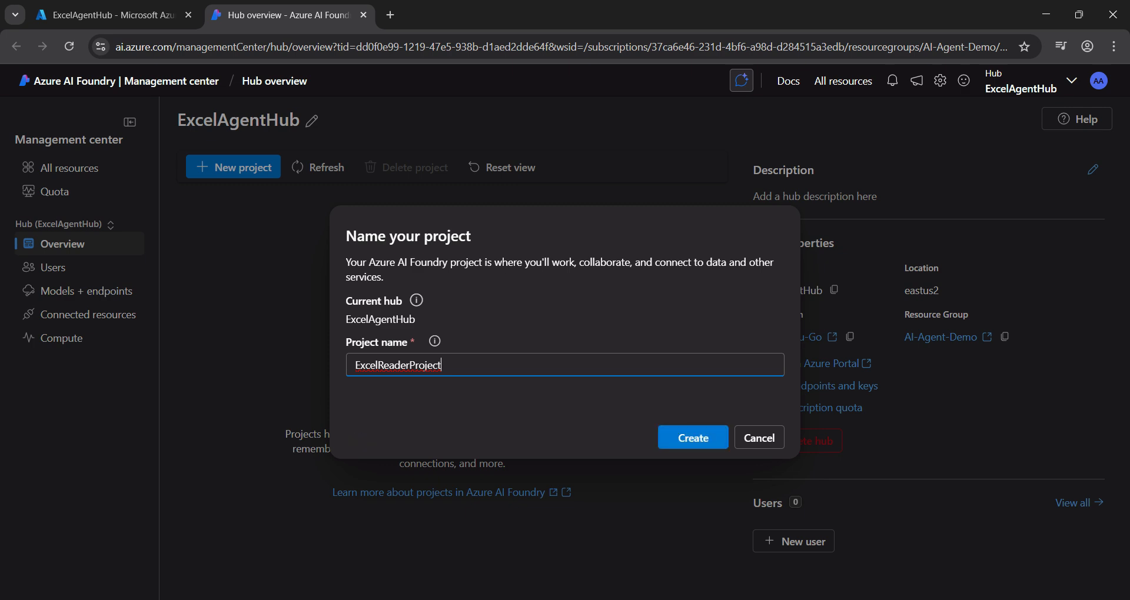
{"action": "key", "text": "Return"}
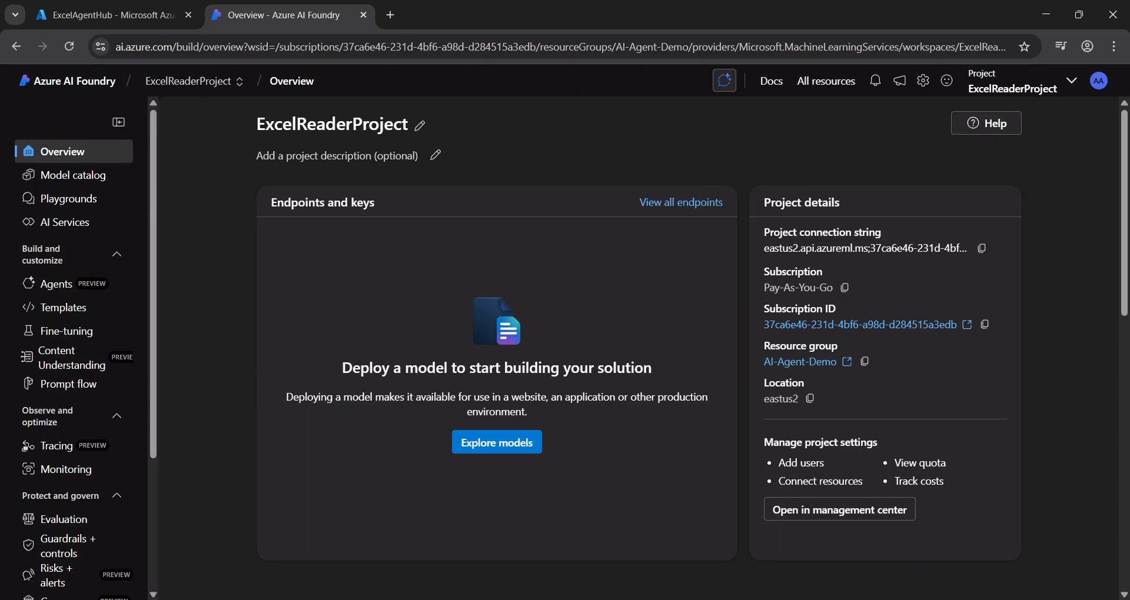
Step: Go to the project's agents and deploy the gpt-4o chat completion model with the Global Standard deployment type
{"action": "left_click_drag", "start_coordinate": [257, 124], "coordinate": [401, 124]}
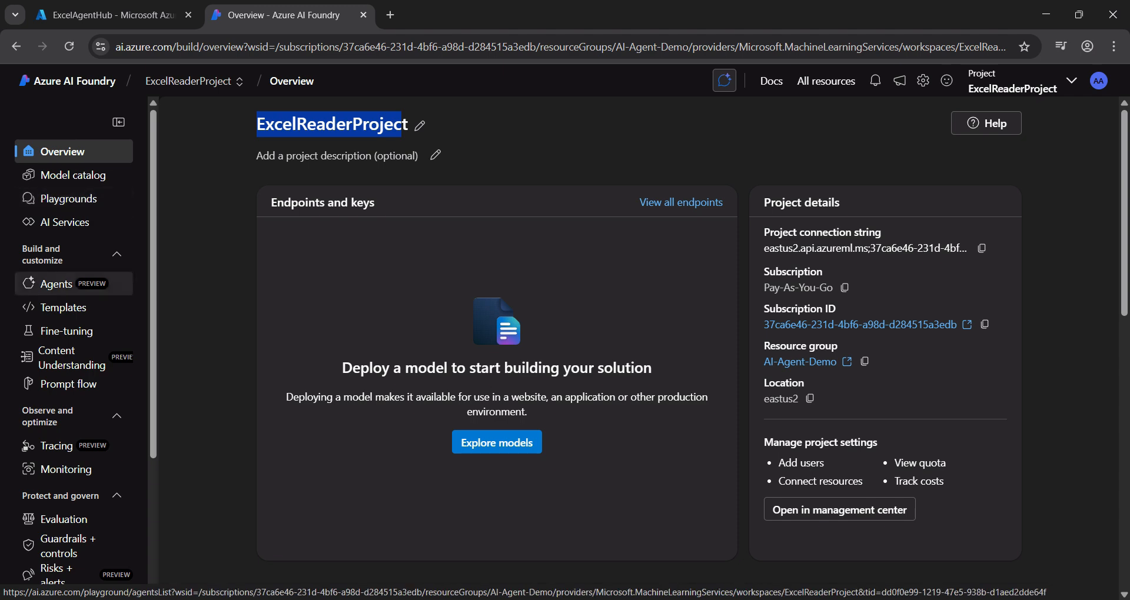
{"action": "left_click", "coordinate": [56, 284]}
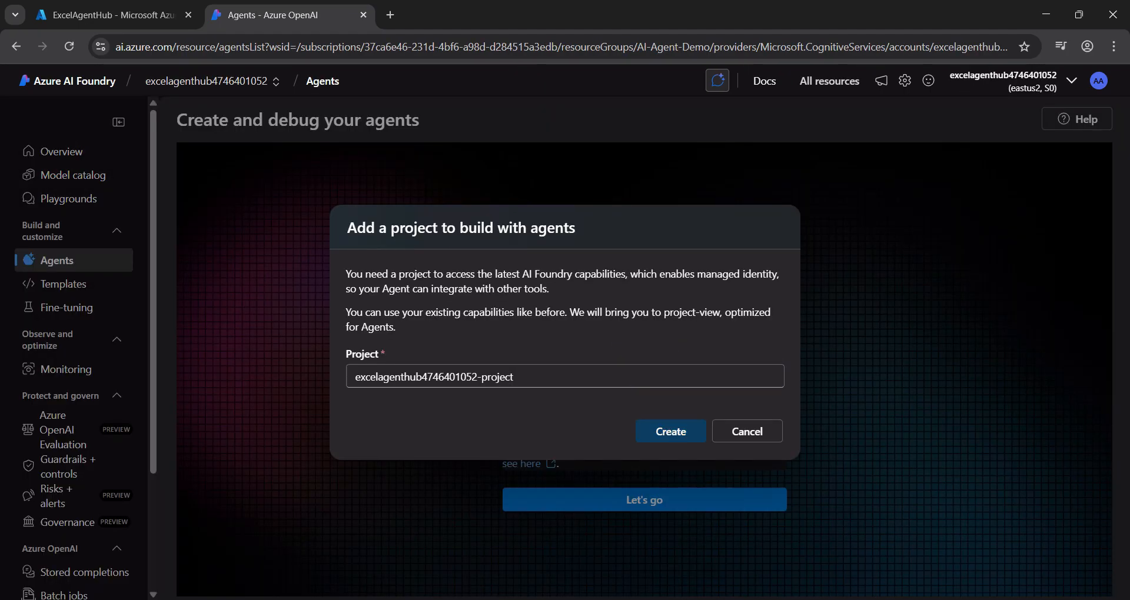
{"action": "left_click", "coordinate": [669, 430]}
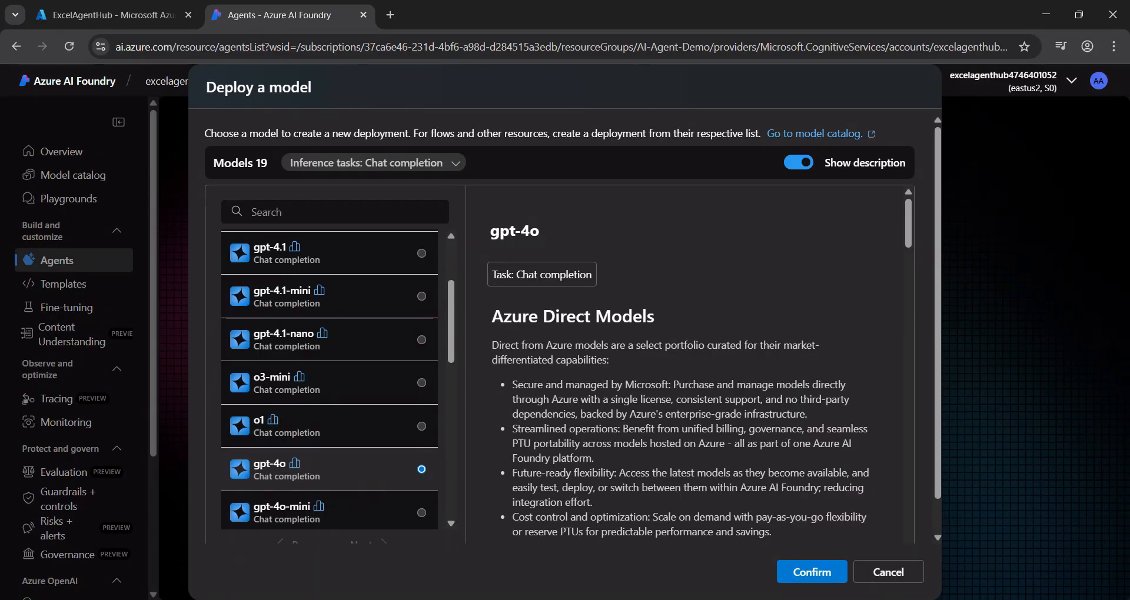
{"action": "left_click", "coordinate": [812, 572]}
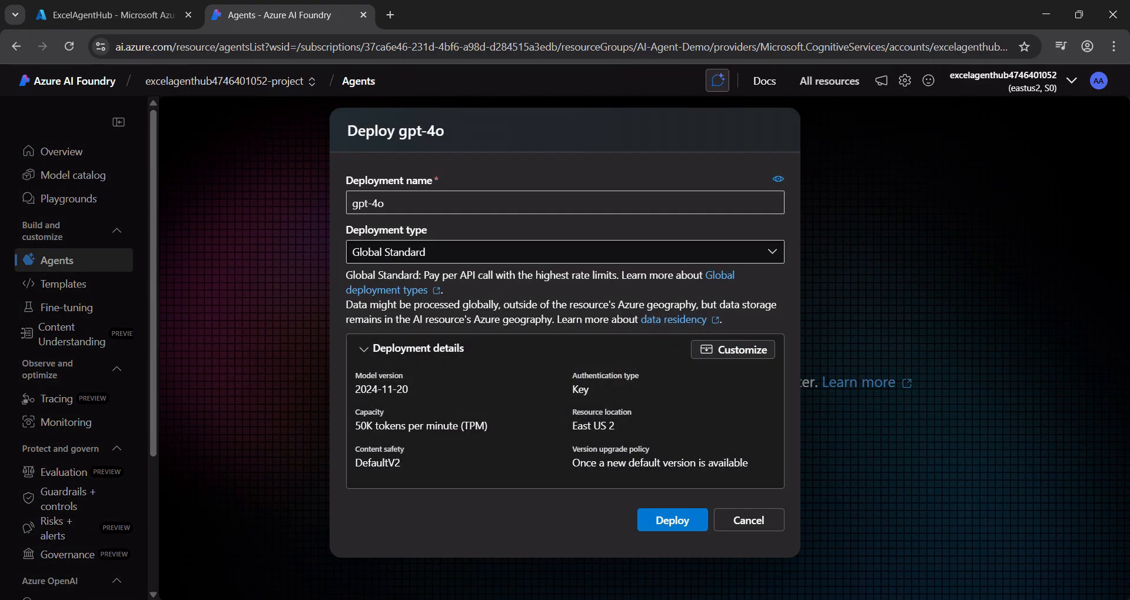
{"action": "left_click", "coordinate": [672, 521]}
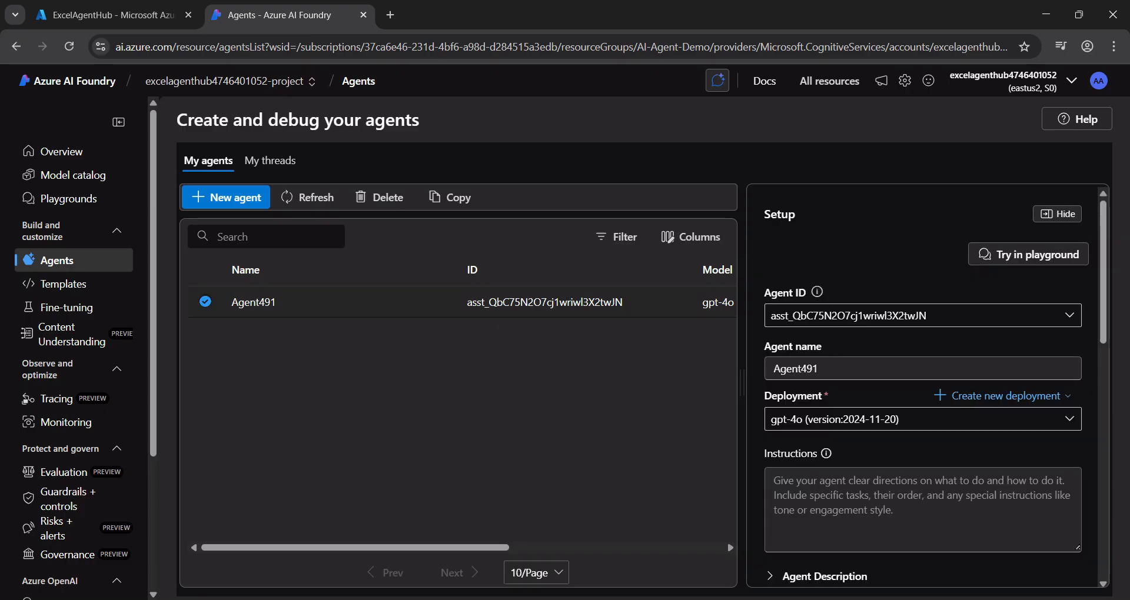
Step: Examine the new agent's setup options, including instructions, knowledge, actions and connected agents
{"action": "scroll", "coordinate": [922, 383], "scroll_direction": "down", "scroll_amount": 4}
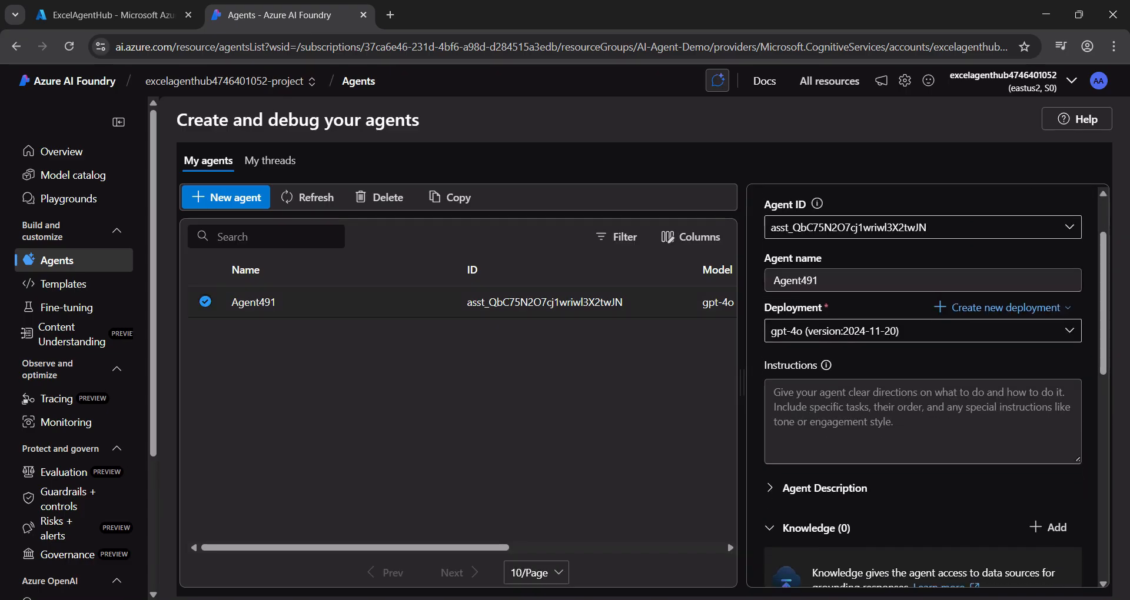
{"action": "scroll", "coordinate": [922, 382], "scroll_direction": "up", "scroll_amount": 3}
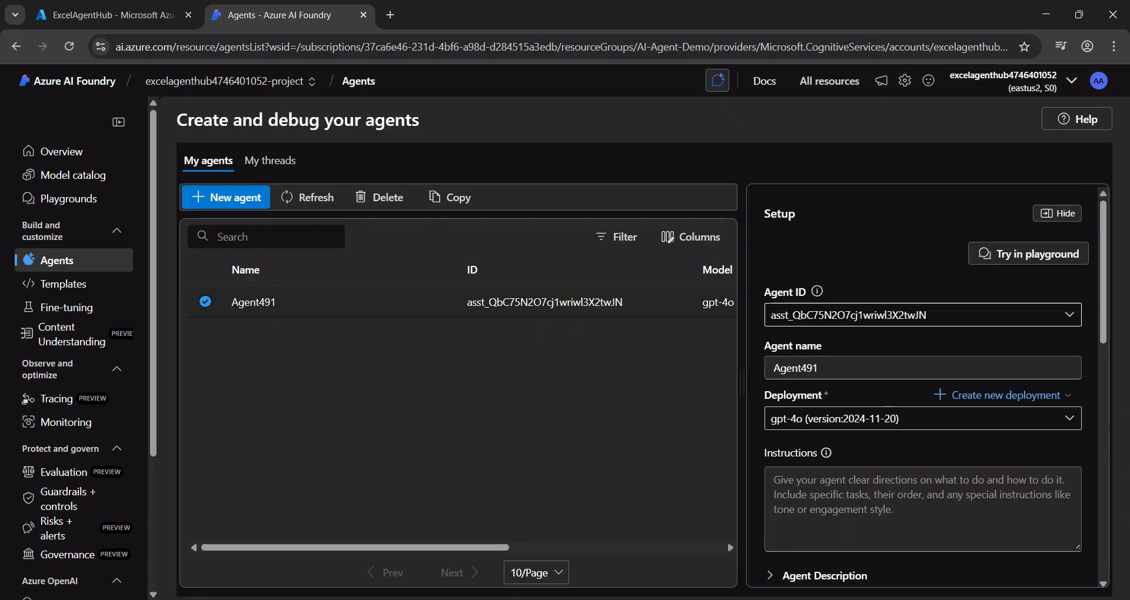
{"action": "scroll", "coordinate": [923, 382], "scroll_direction": "down", "scroll_amount": 6}
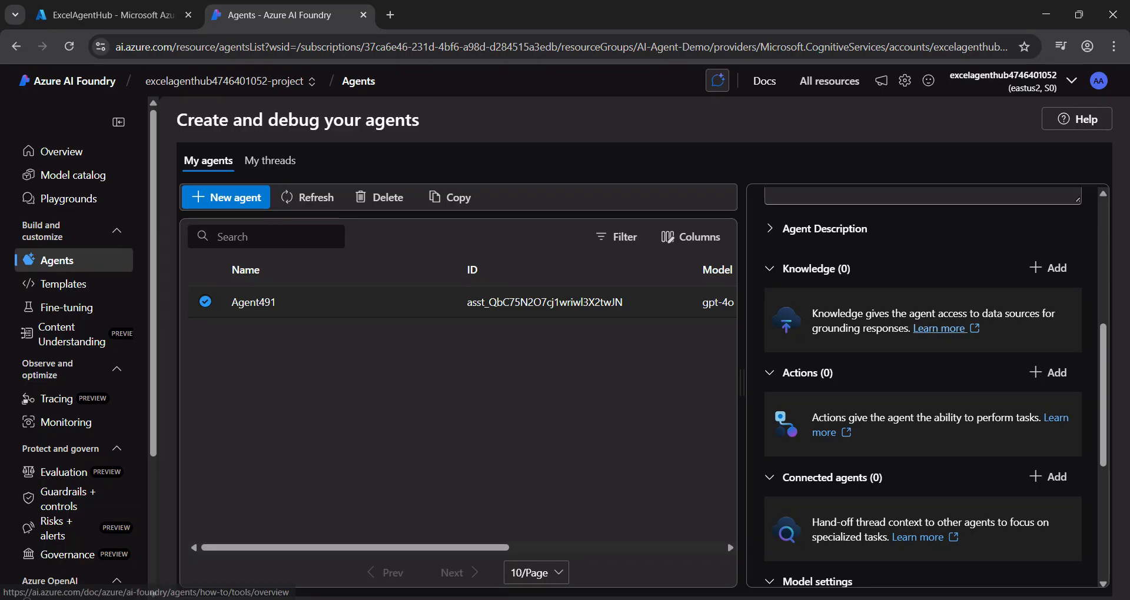
Step: Open the documentation linked from the agent's Knowledge section, review the knowledge and action tools, and close it
{"action": "left_click", "coordinate": [938, 328]}
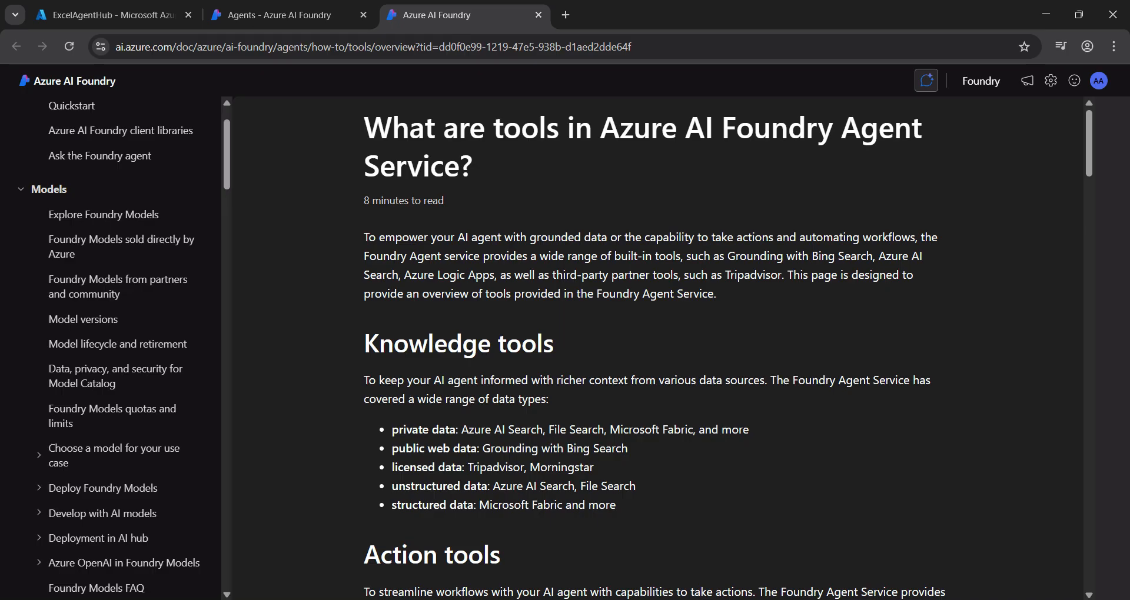
{"action": "scroll", "coordinate": [653, 347], "scroll_direction": "down", "scroll_amount": 5}
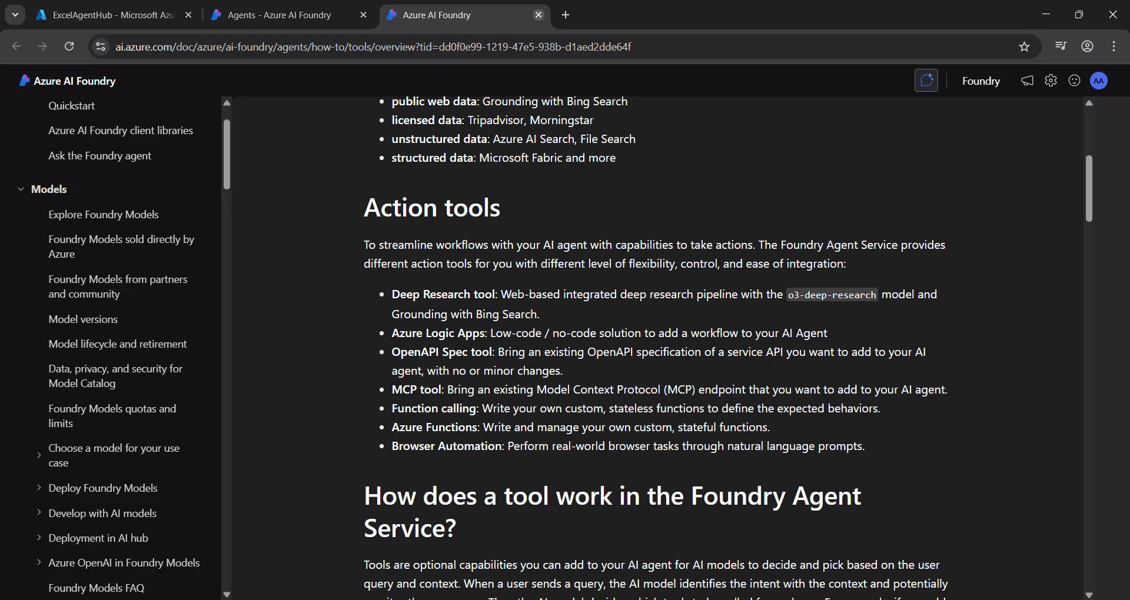
{"action": "left_click", "coordinate": [538, 15]}
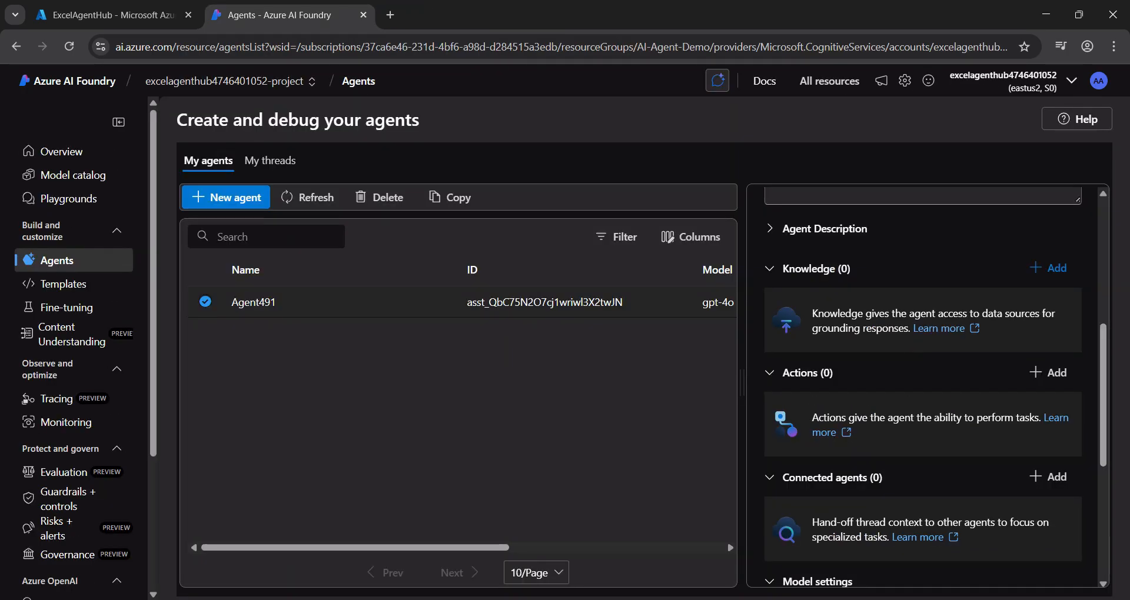
Step: Add local files as a knowledge source for the agent using a new vector store, choosing the employees PDF
{"action": "left_click", "coordinate": [1047, 268]}
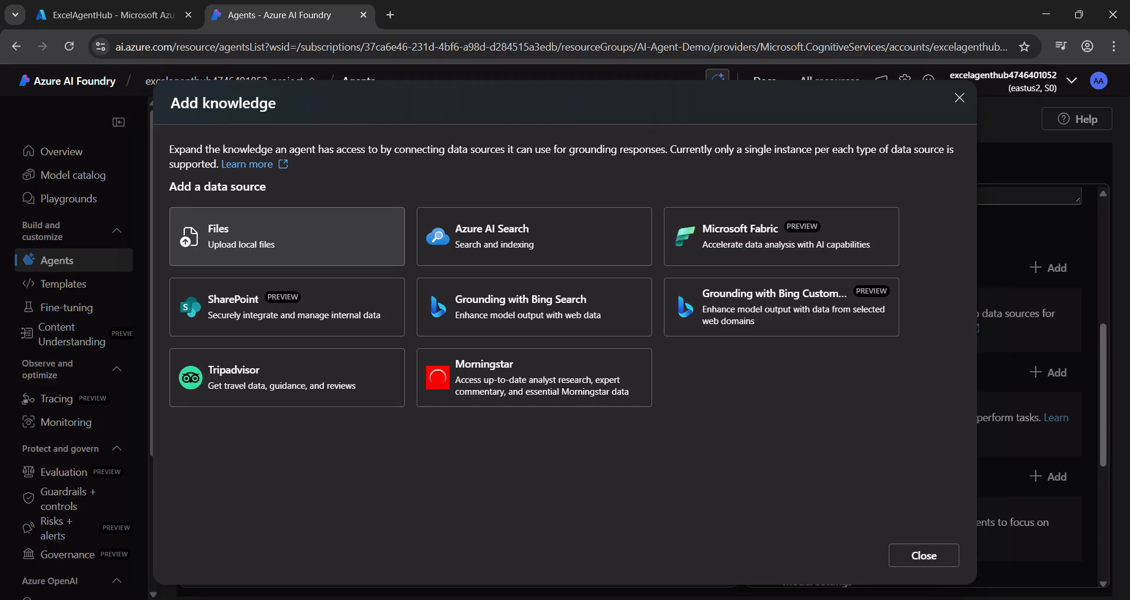
{"action": "left_click", "coordinate": [286, 236]}
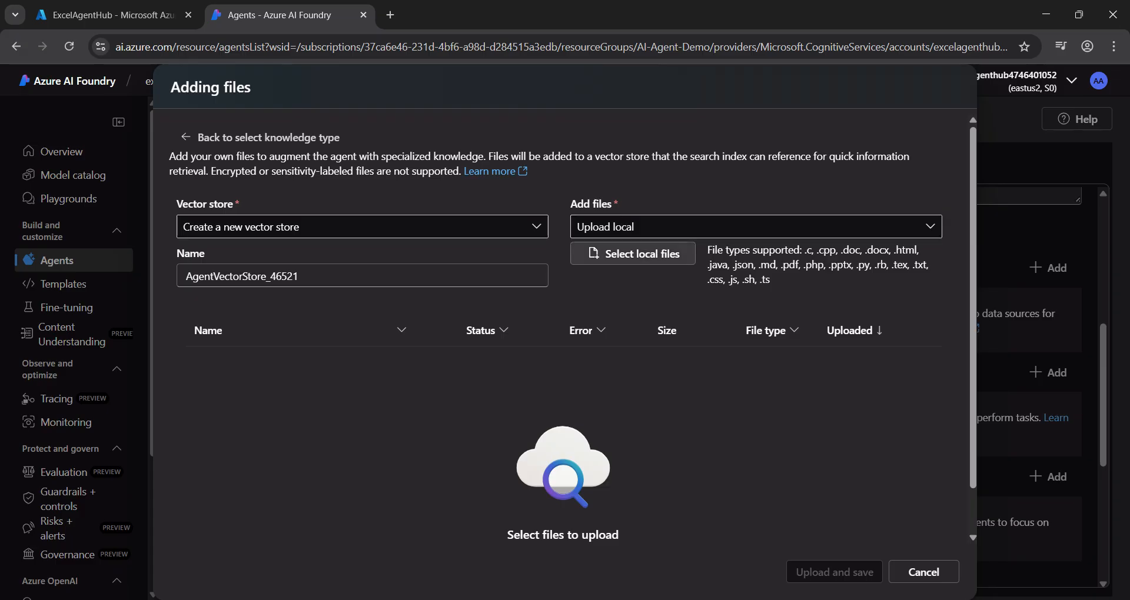
{"action": "left_click", "coordinate": [633, 254]}
{"action": "left_click", "coordinate": [200, 116]}
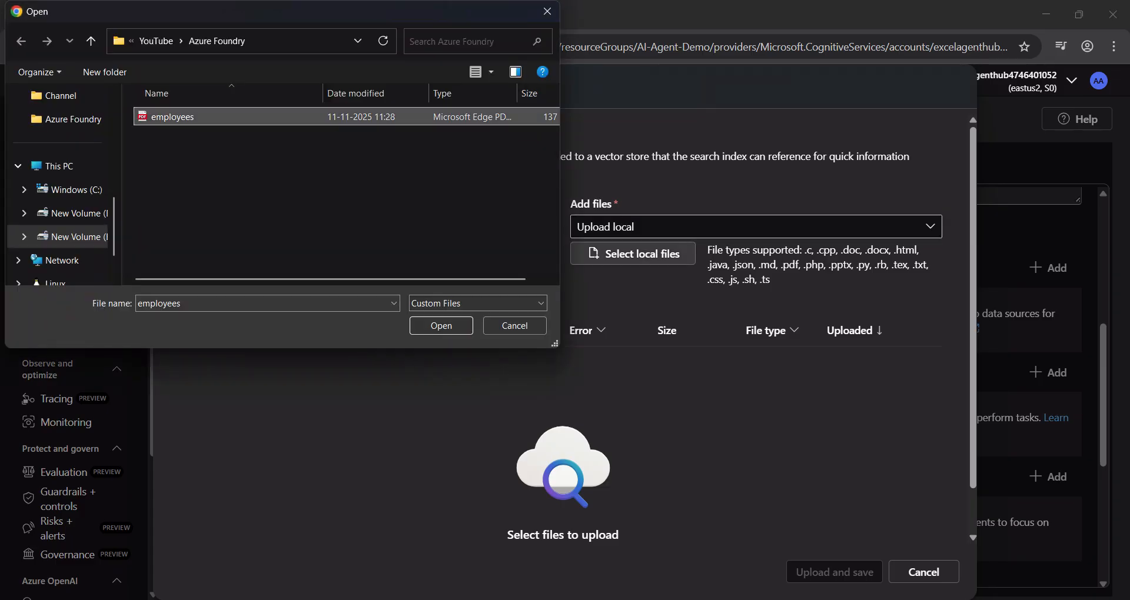
Step: Switch to File Explorer, open the first employees file in Excel, and examine its employee records
{"action": "left_click", "coordinate": [581, 559]}
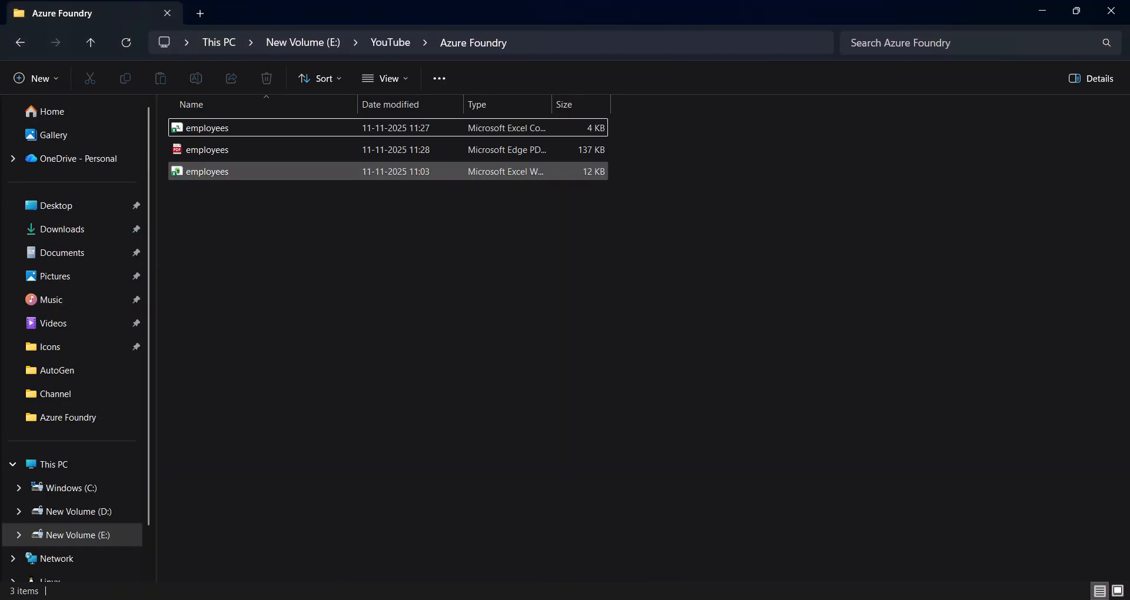
{"action": "double_click", "coordinate": [207, 128]}
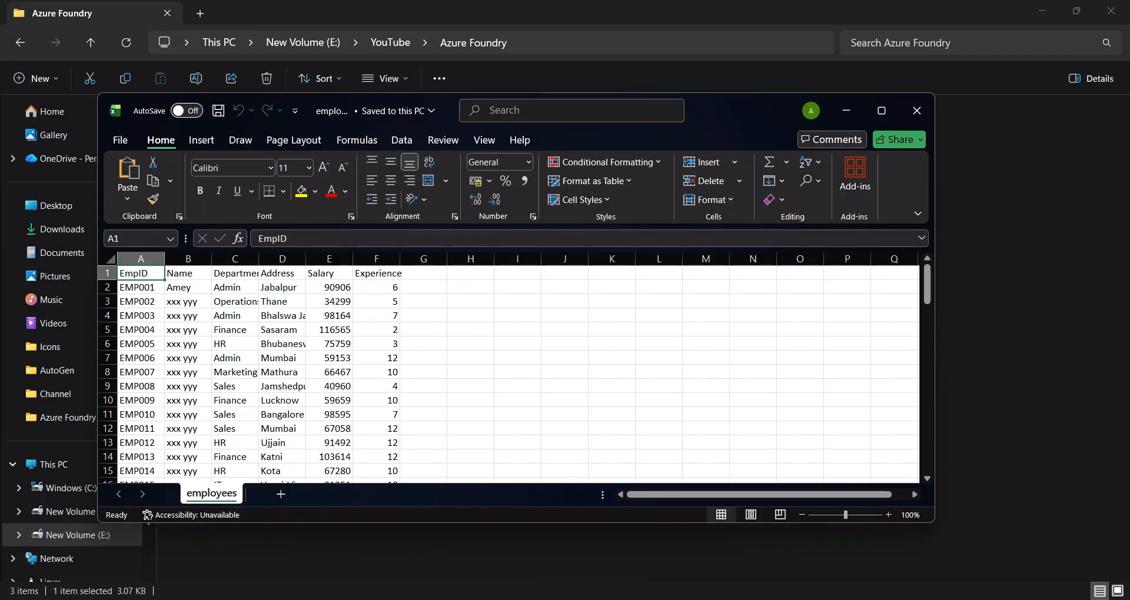
{"action": "scroll", "coordinate": [508, 374], "scroll_direction": "down", "scroll_amount": 9}
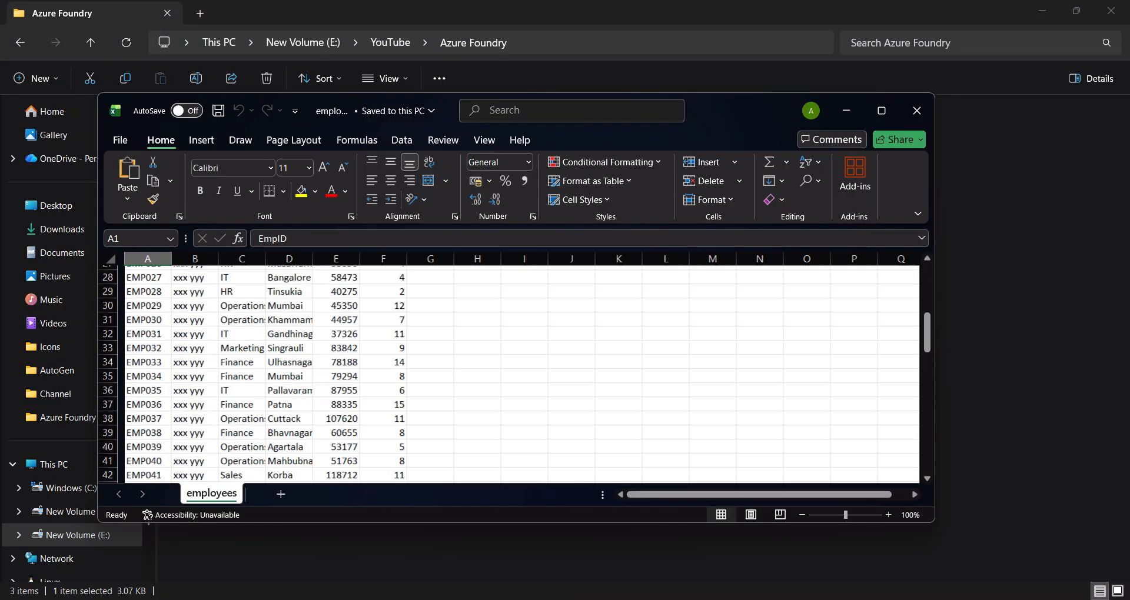
{"action": "scroll", "coordinate": [508, 375], "scroll_direction": "up", "scroll_amount": 10}
{"action": "scroll", "coordinate": [509, 374], "scroll_direction": "down", "scroll_amount": 12}
{"action": "scroll", "coordinate": [509, 374], "scroll_direction": "up", "scroll_amount": 12}
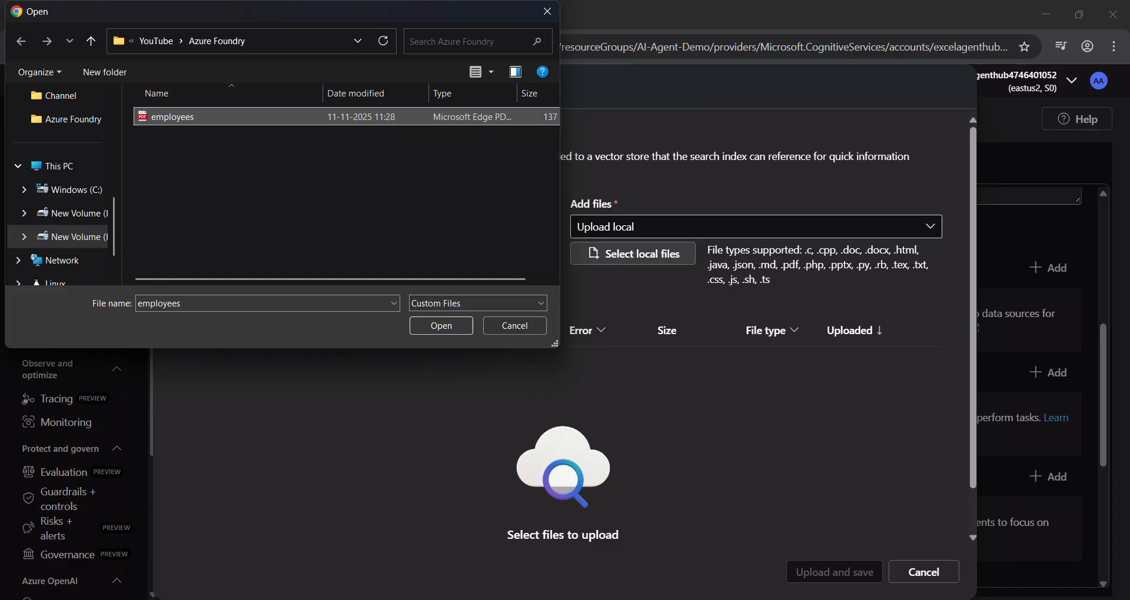
Step: Return to the Adding files dialog and upload and save employees.pdf to the agent's knowledge
{"action": "key", "text": "Return"}
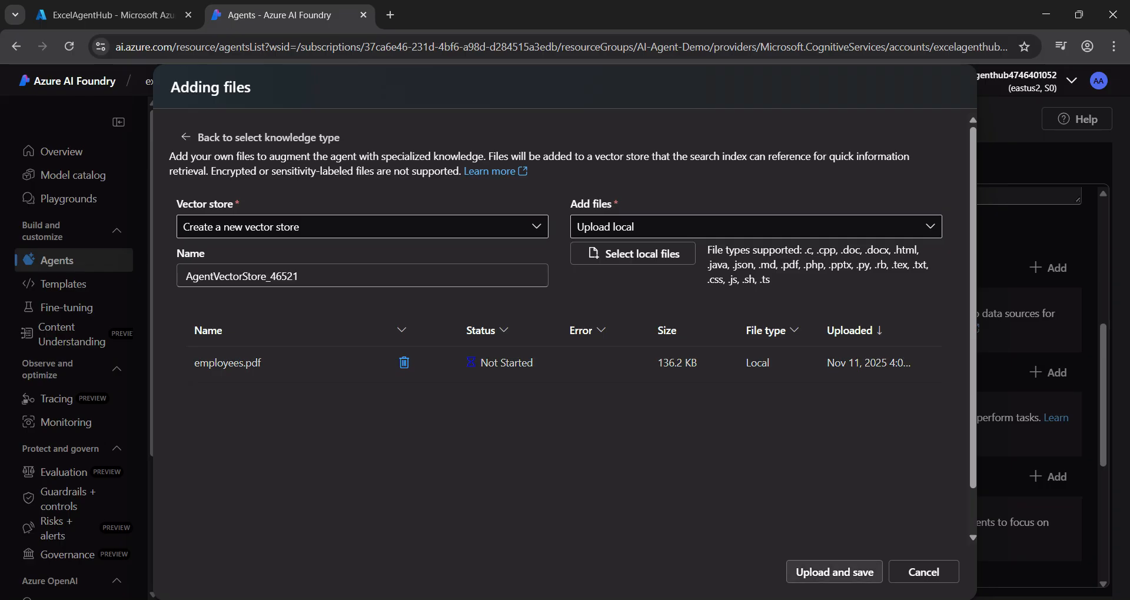
{"action": "left_click", "coordinate": [835, 572]}
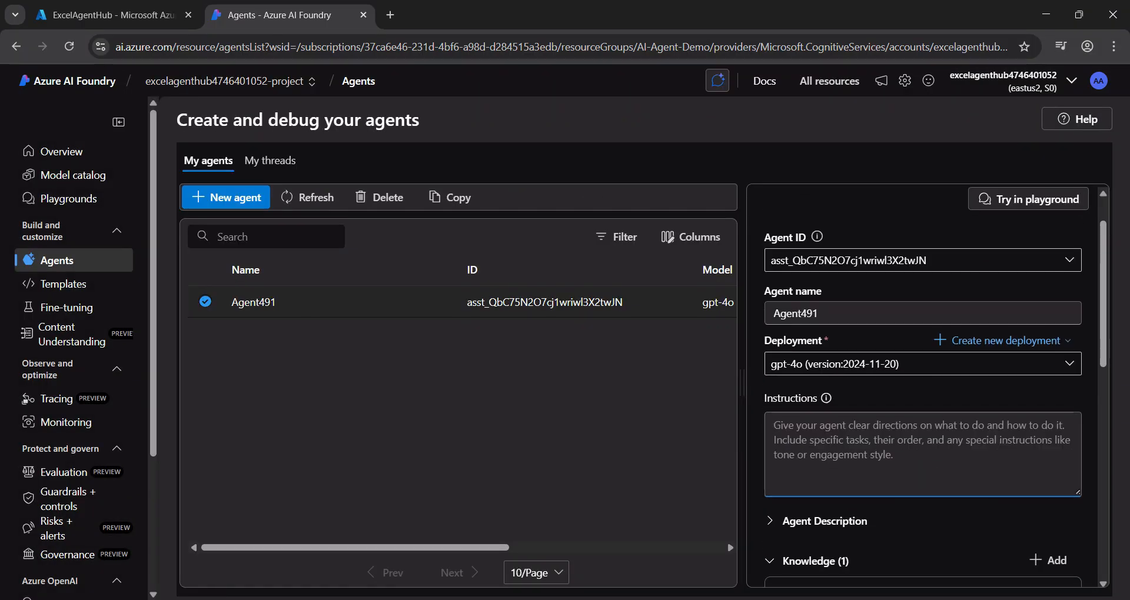
Step: Paste agent instructions for analyzing an Excel file of employee information, including its column list, and review the text
{"action": "key", "text": "ctrl+v"}
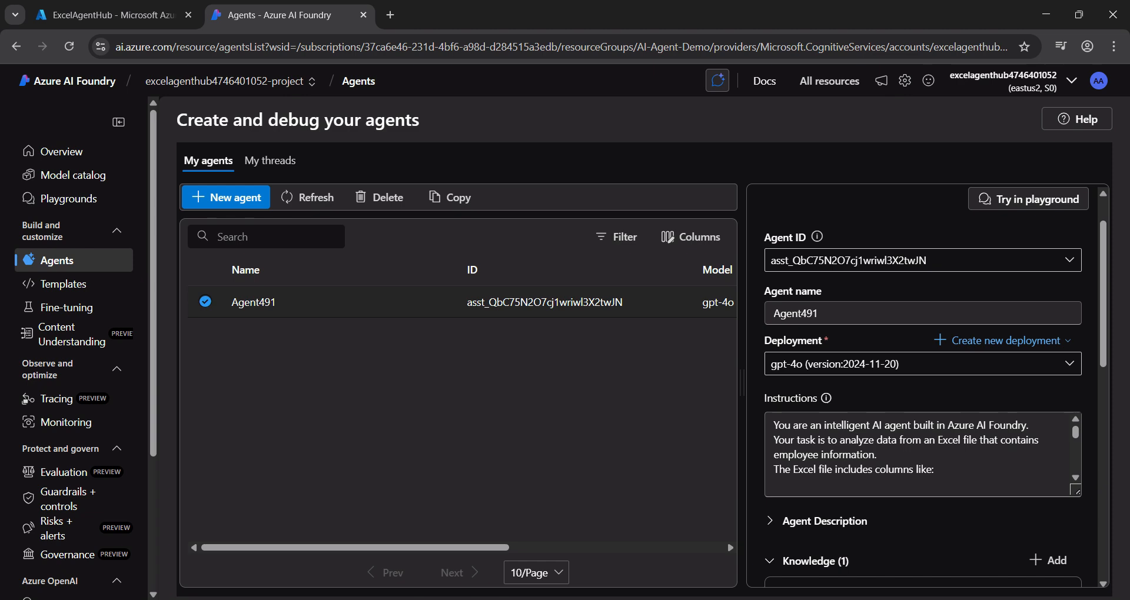
{"action": "scroll", "coordinate": [918, 454], "scroll_direction": "down", "scroll_amount": 5}
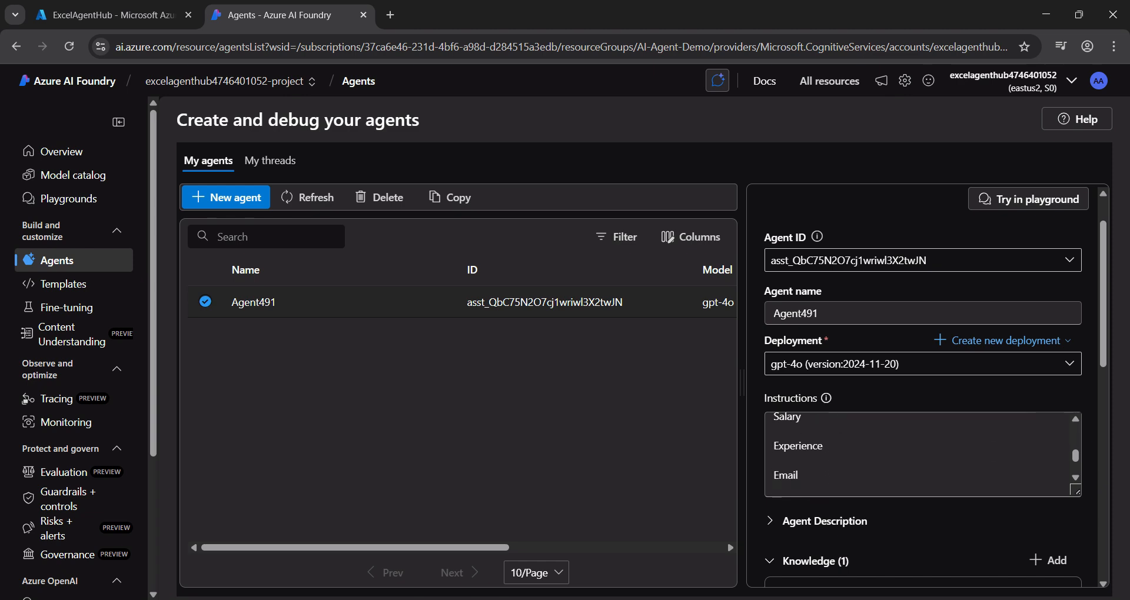
{"action": "scroll", "coordinate": [917, 454], "scroll_direction": "down", "scroll_amount": 2}
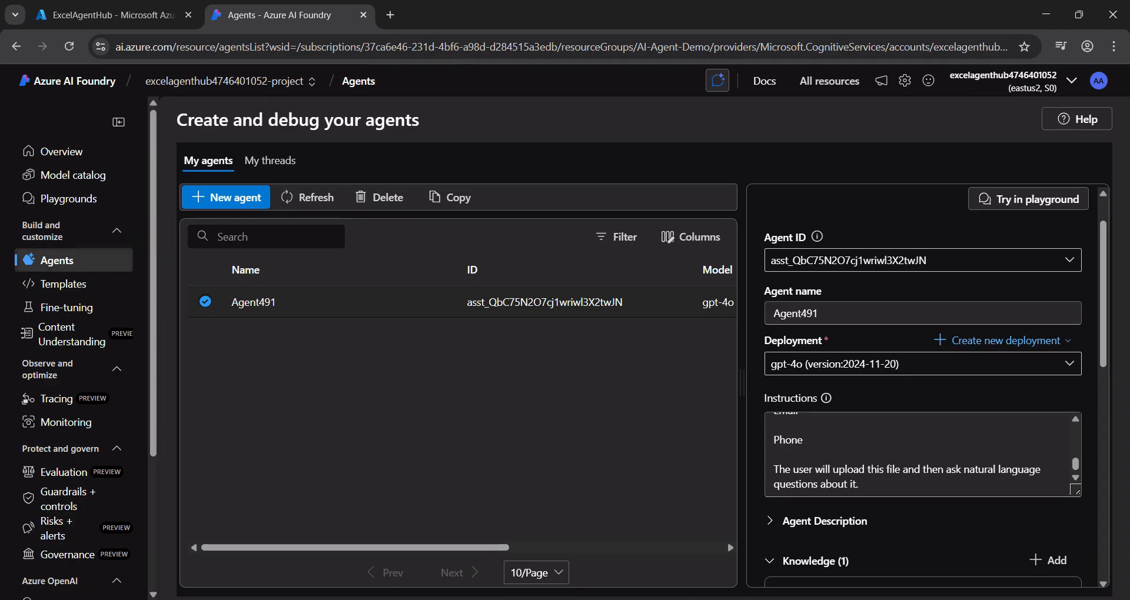
Step: In the Agents playground, ask the agent "How many employees are in the HR department?" and dismiss the introductory tips
{"action": "left_click", "coordinate": [69, 198]}
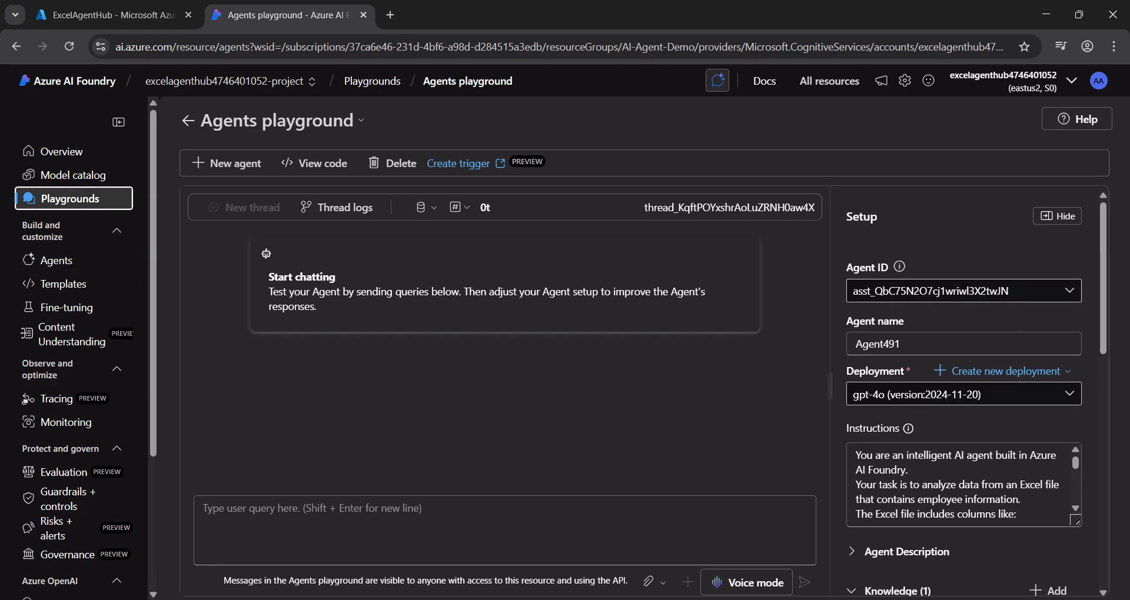
{"action": "left_click", "coordinate": [504, 530]}
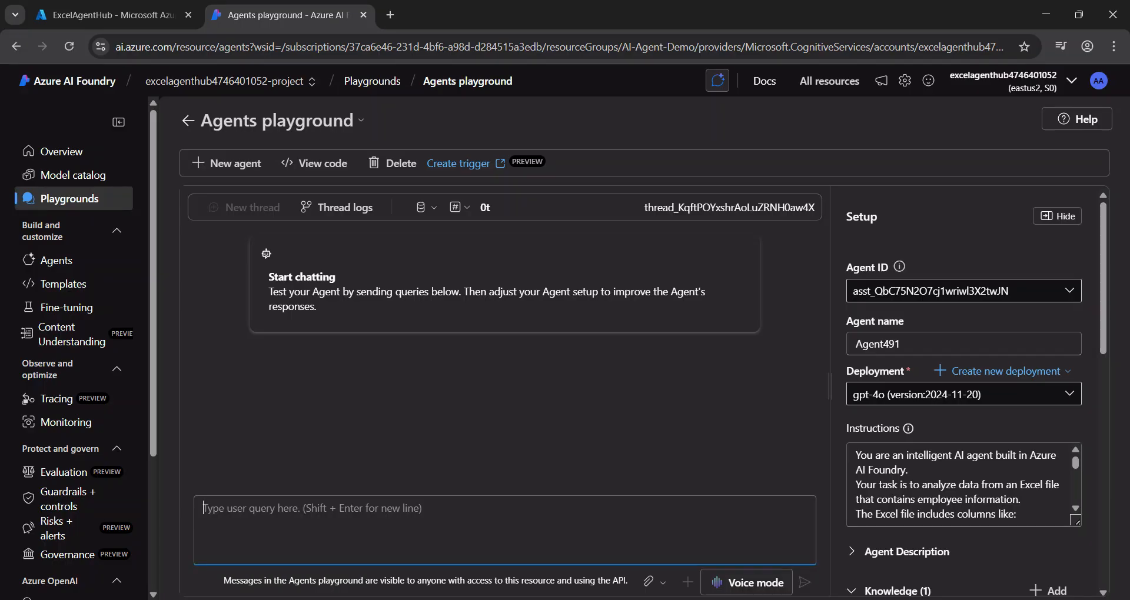
{"action": "type", "text": "How many employees are in the HR department?"}
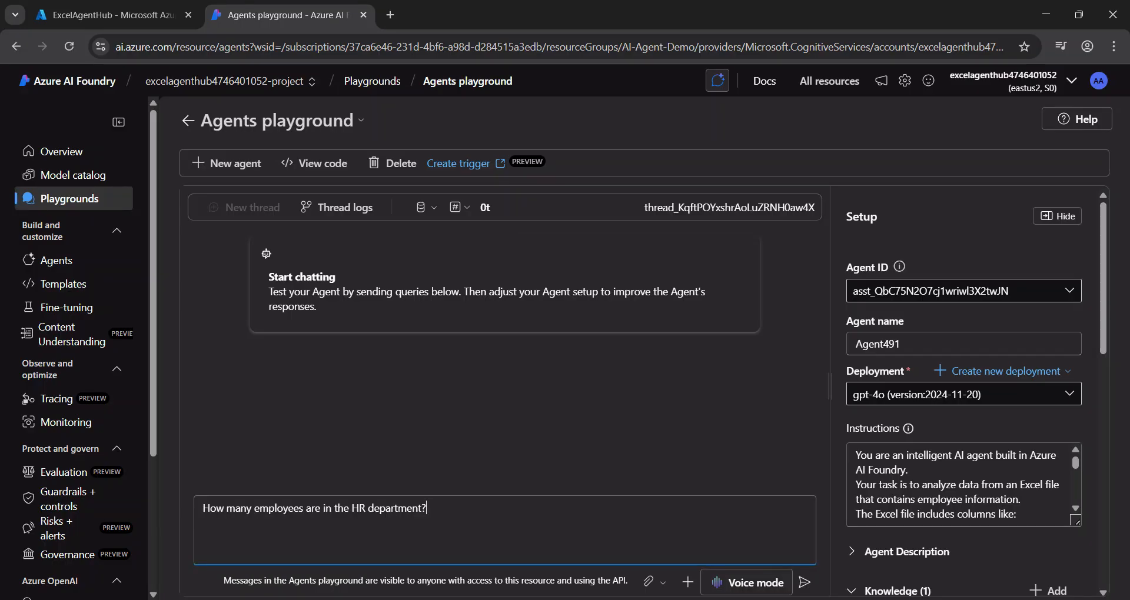
{"action": "key", "text": "Return"}
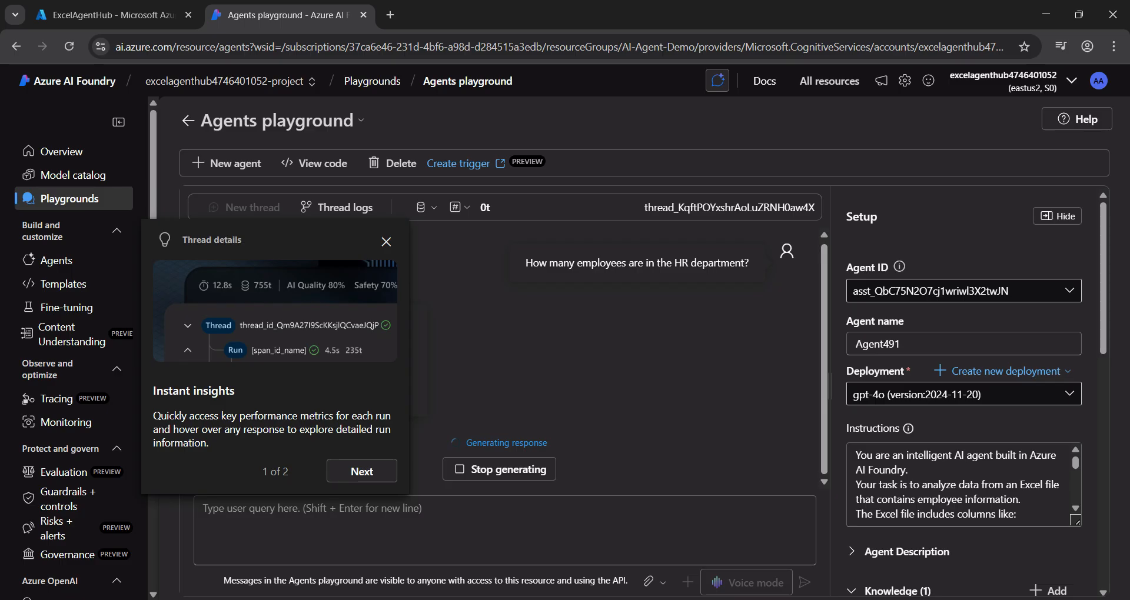
{"action": "left_click", "coordinate": [362, 471]}
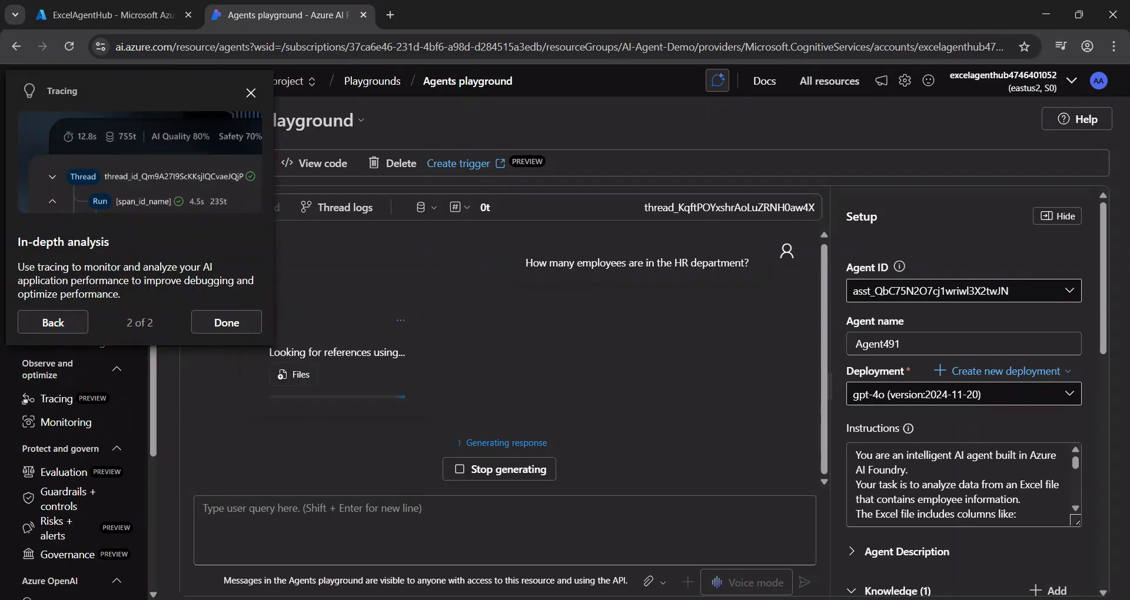
{"action": "left_click", "coordinate": [227, 323]}
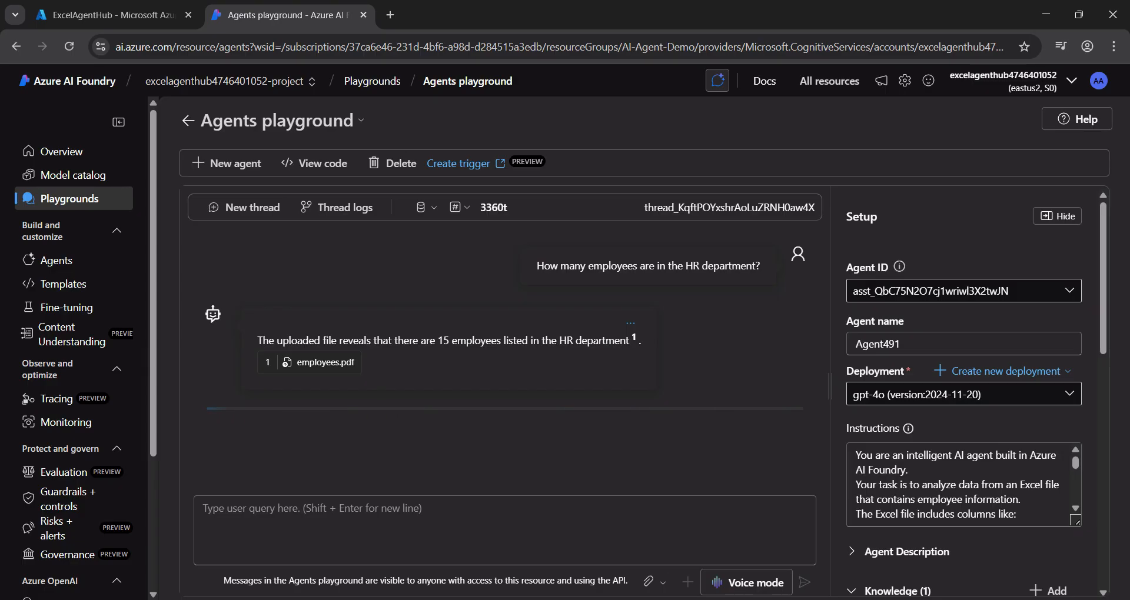
Step: Send the agent the query "List 5 employees from the Mumbai office" and highlight the listed employees in its reply
{"action": "left_click", "coordinate": [505, 530]}
{"action": "type", "text": "List 5 employees from the Mumbai office"}
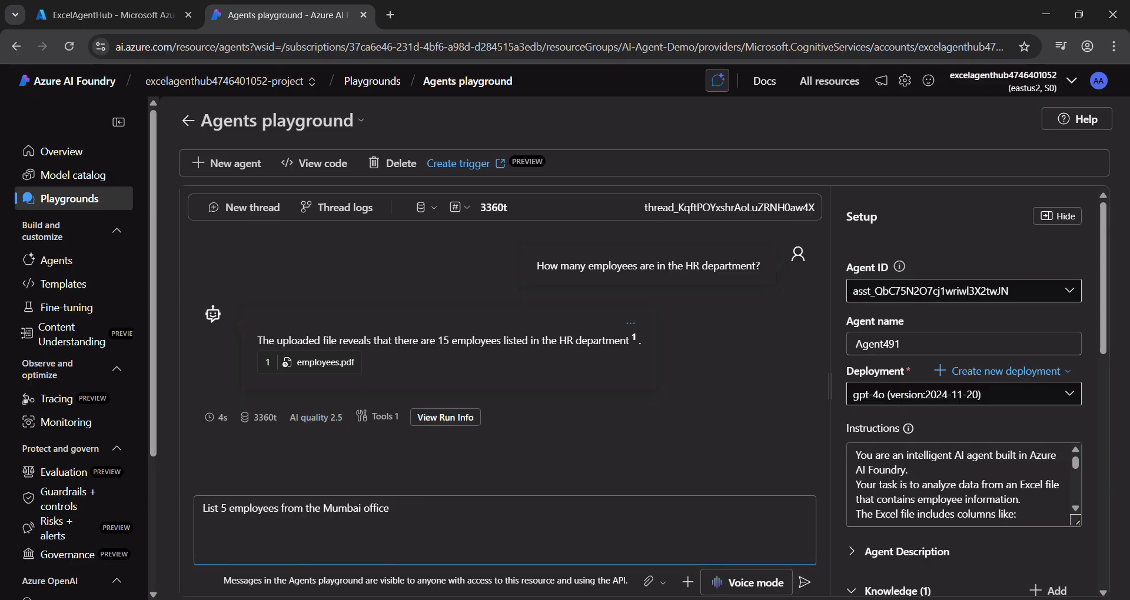
{"action": "key", "text": "Return"}
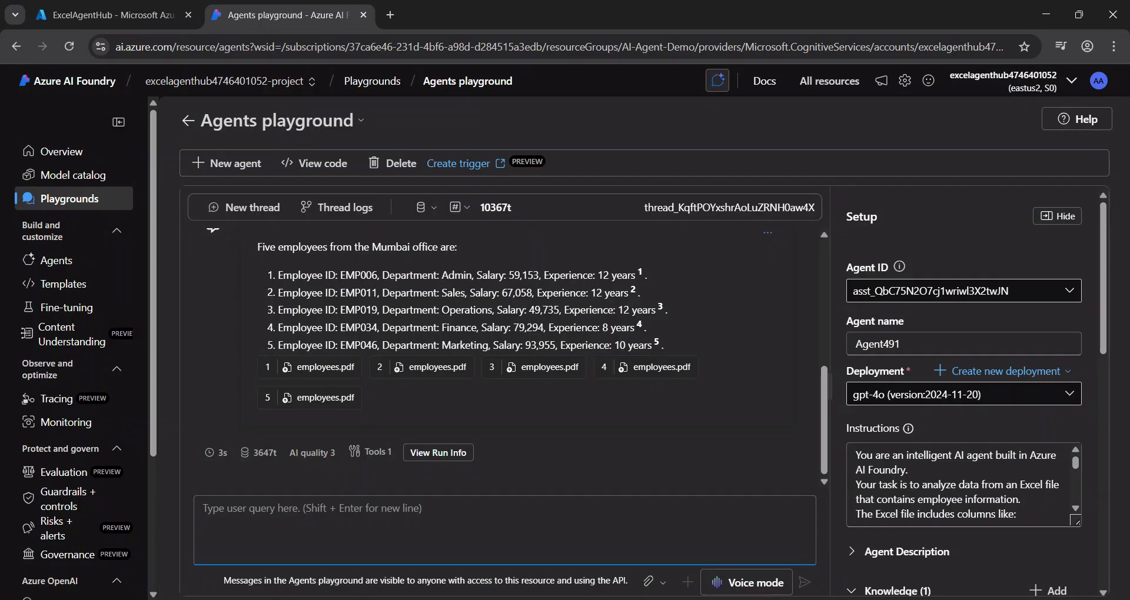
{"action": "left_click_drag", "start_coordinate": [664, 346], "coordinate": [278, 276]}
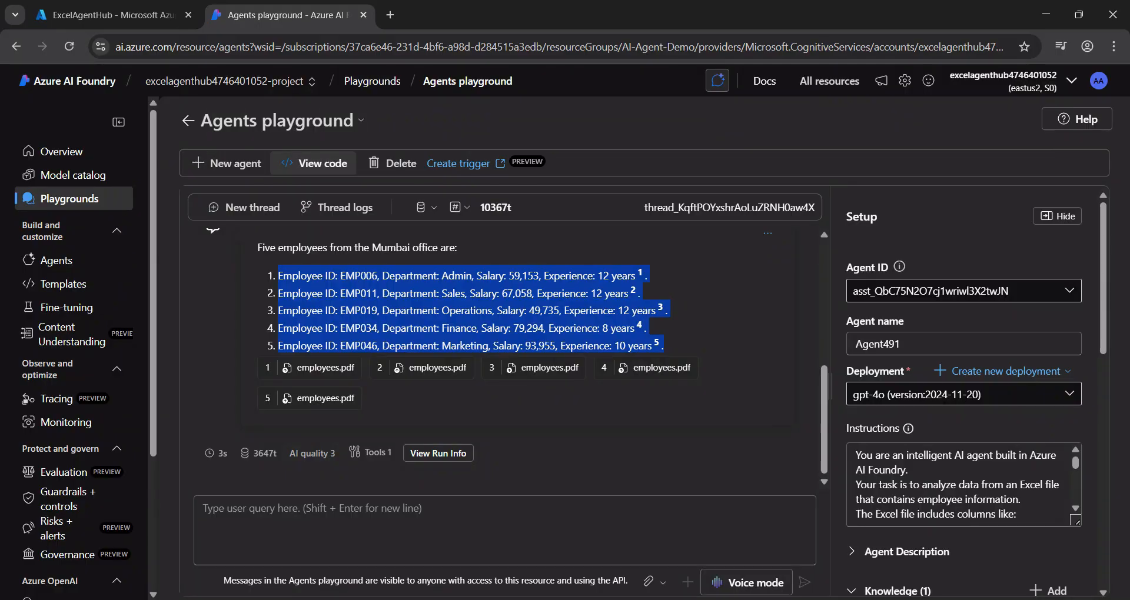
Step: Open the agent's sample integration code, switch the language to javascript, and read through it
{"action": "left_click", "coordinate": [314, 163]}
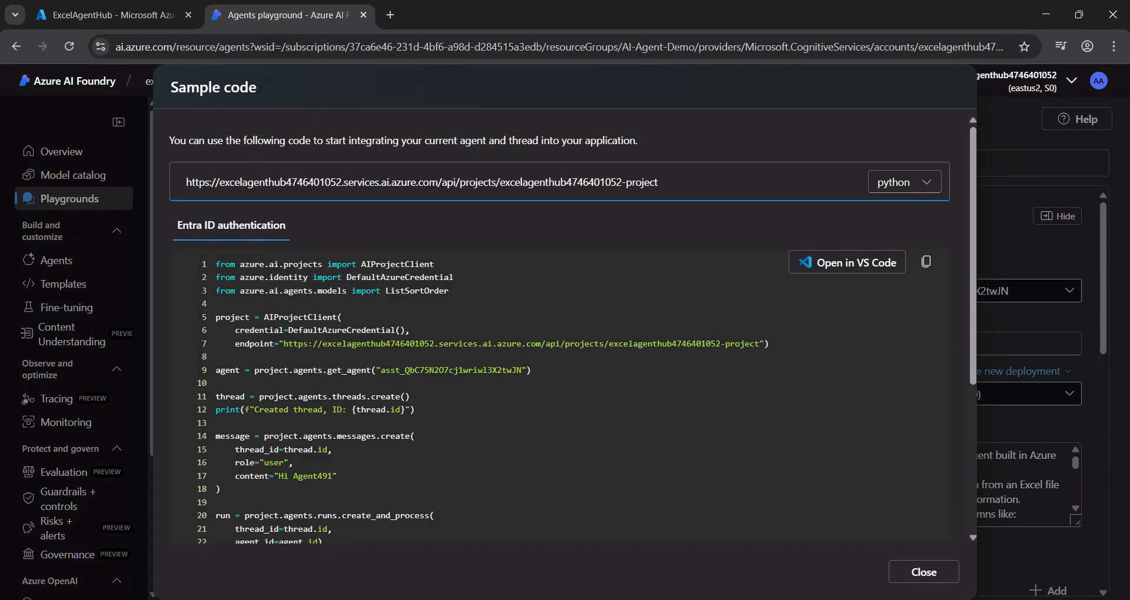
{"action": "left_click", "coordinate": [904, 182]}
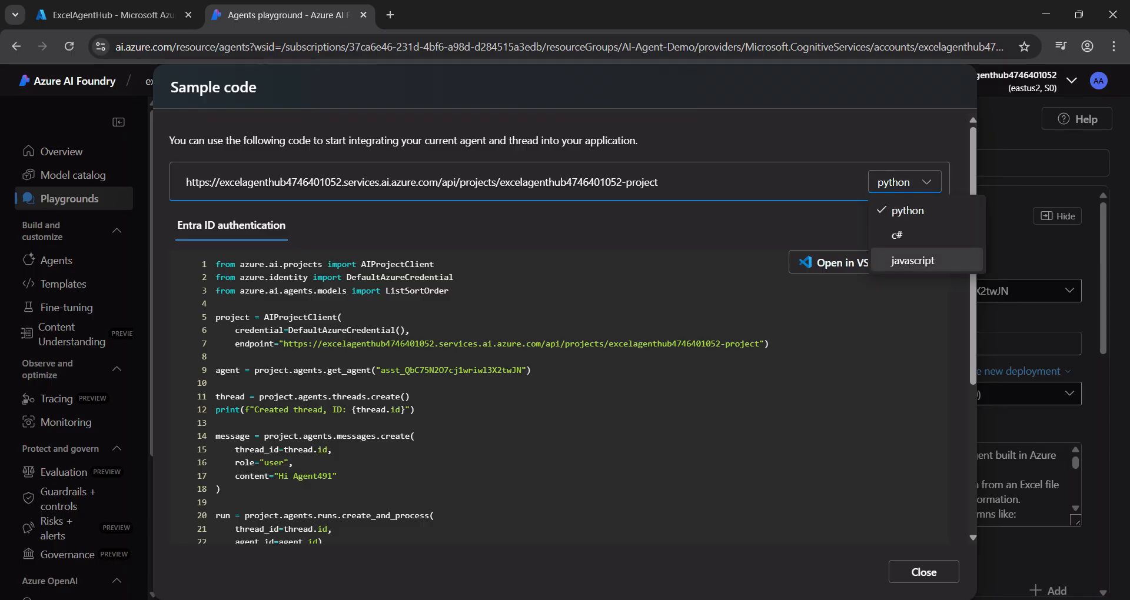
{"action": "left_click", "coordinate": [912, 260]}
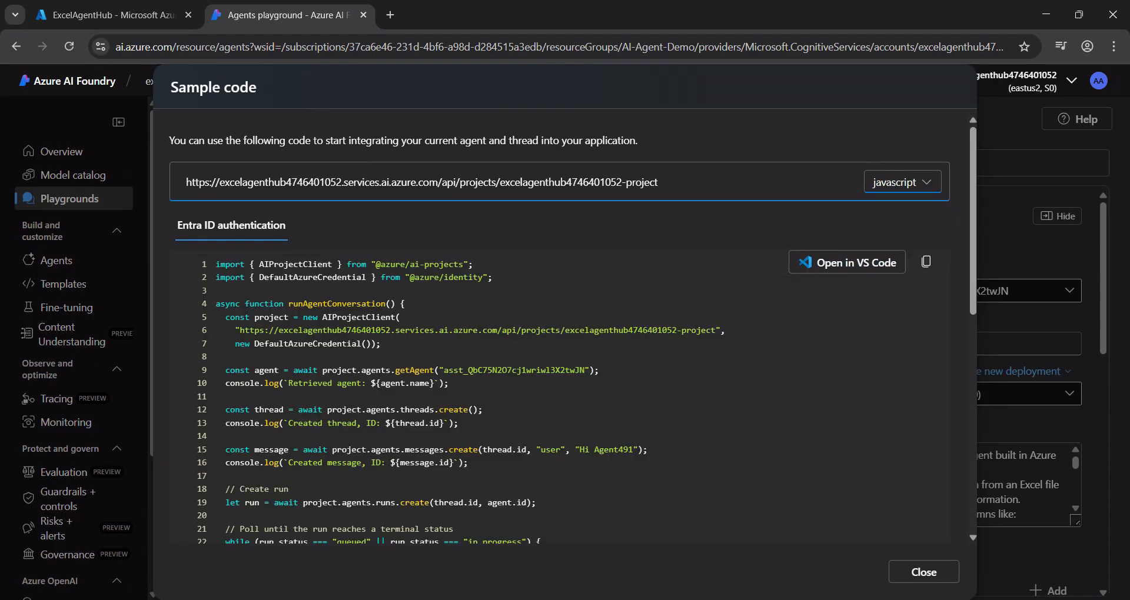
{"action": "scroll", "coordinate": [559, 353], "scroll_direction": "down", "scroll_amount": 5}
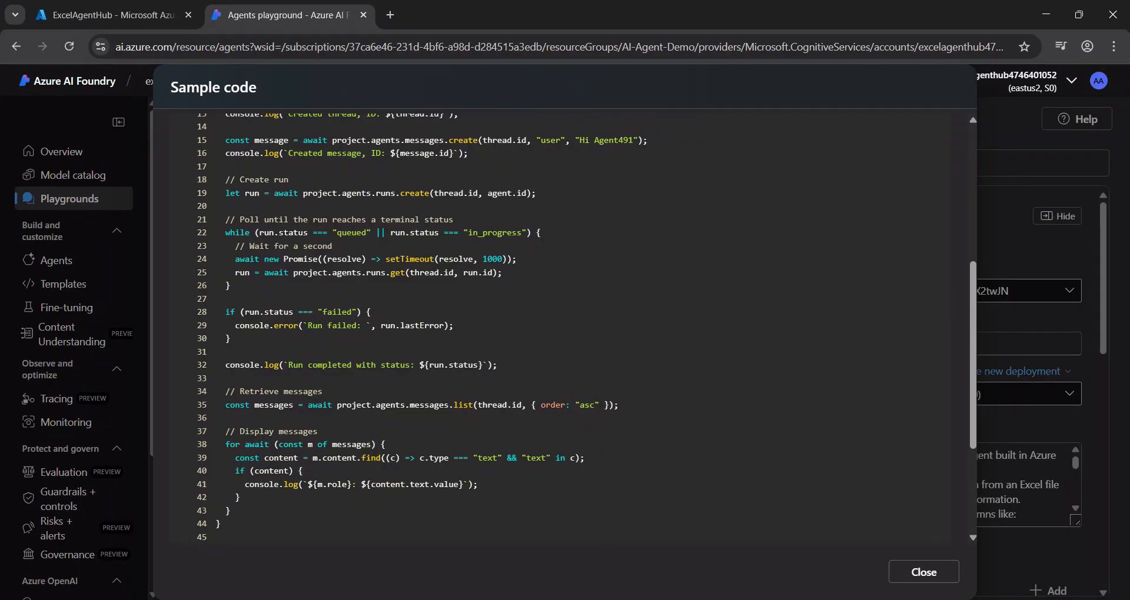
{"action": "scroll", "coordinate": [565, 323], "scroll_direction": "up", "scroll_amount": 1}
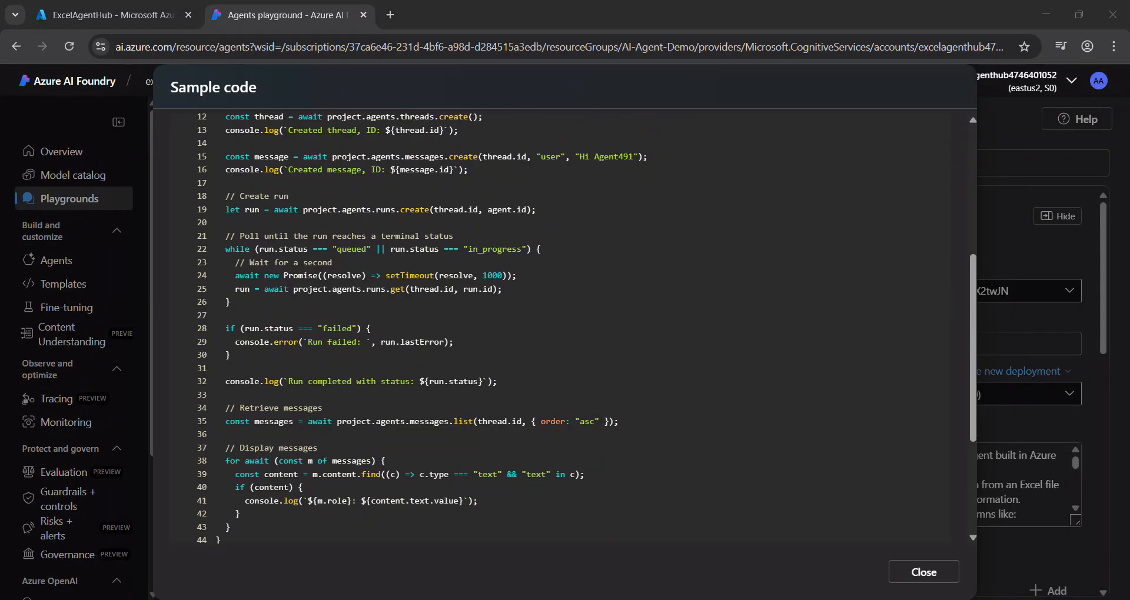